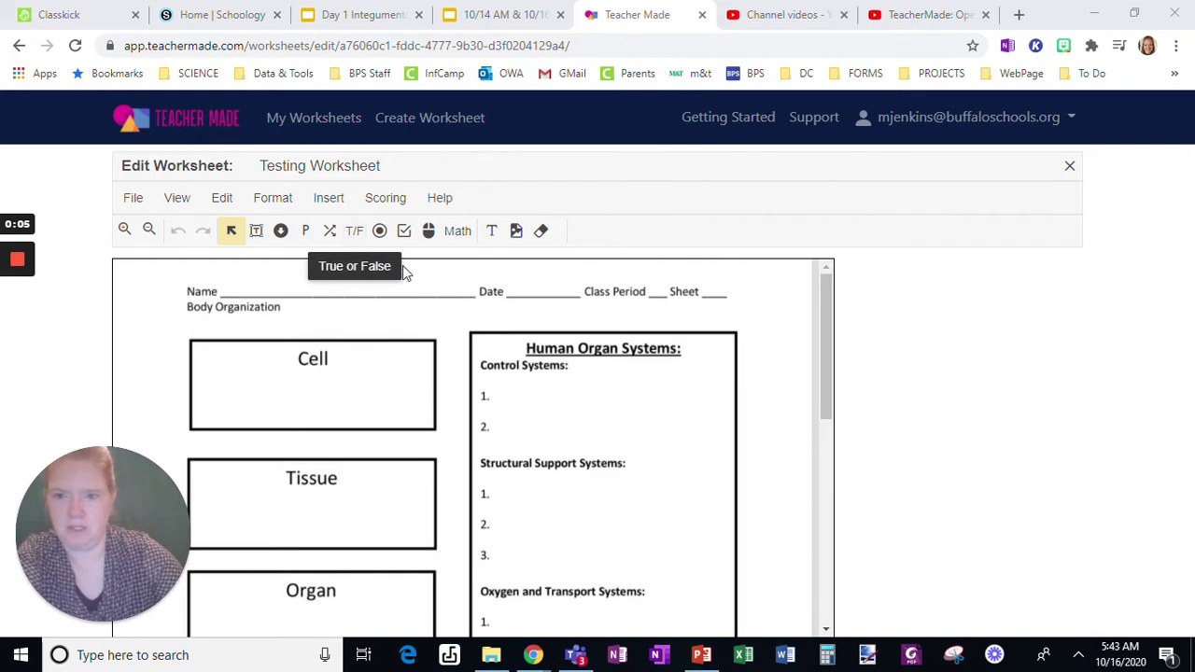
Step: Draw an empty open-answer box inside the Cell section of the Testing Worksheet
{"action": "left_click", "coordinate": [305, 233]}
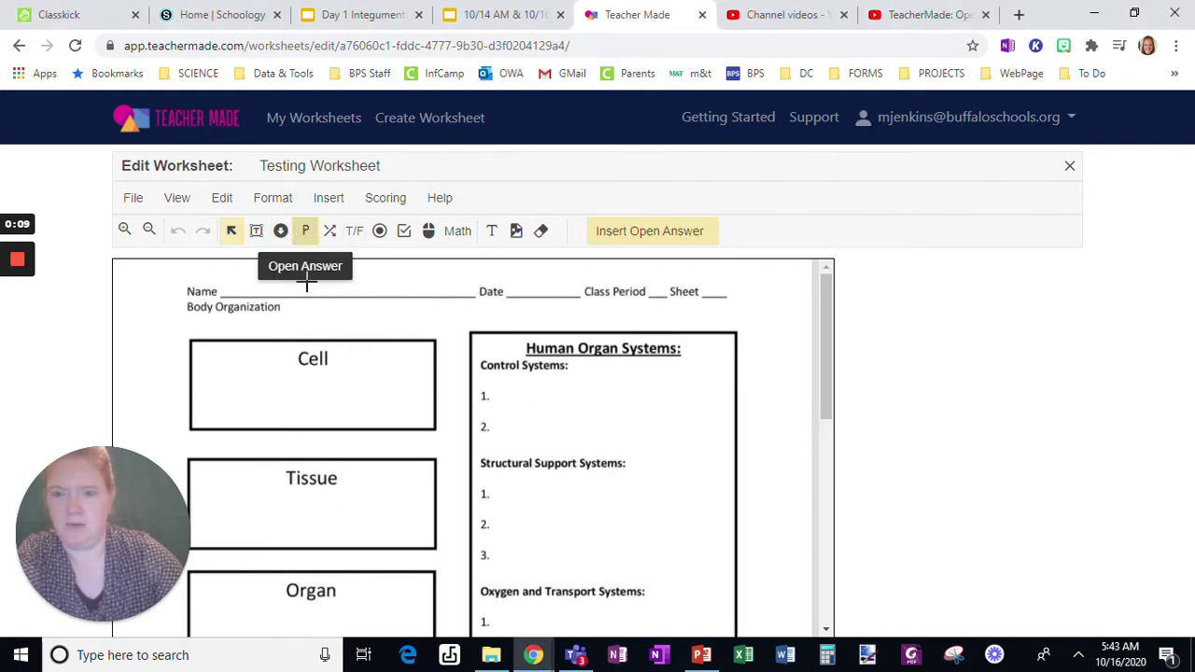
{"action": "left_click_drag", "start_coordinate": [195, 364], "coordinate": [429, 426]}
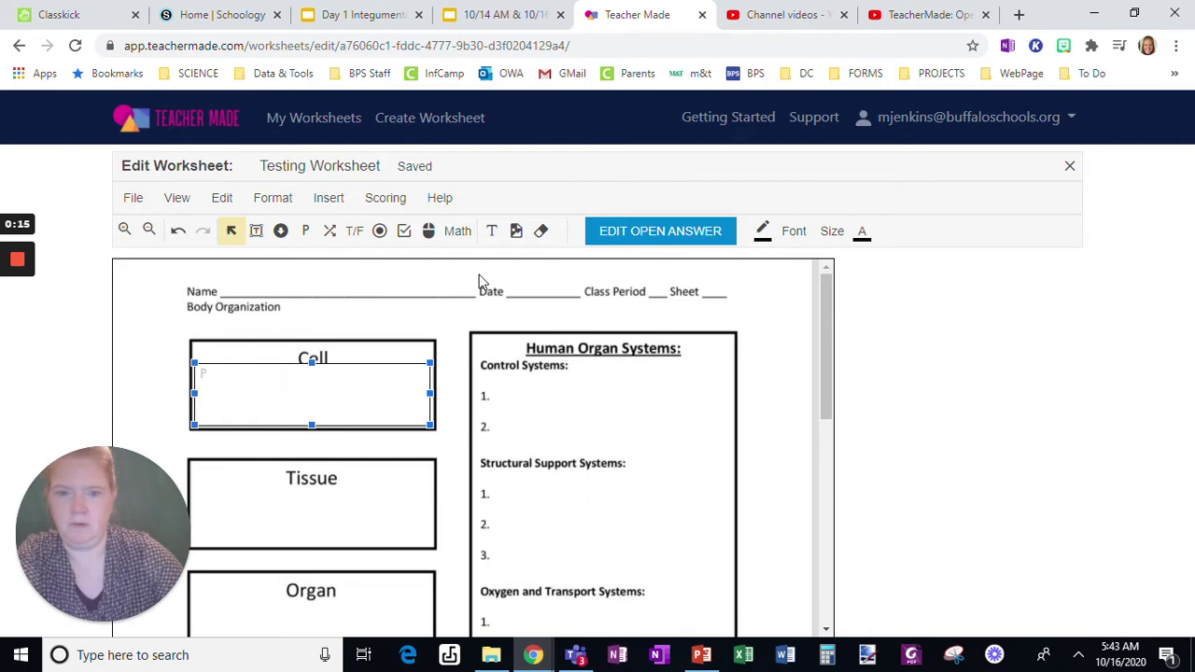
Step: Give the Cell answer box the starter text 'Define cell ...' and save it
{"action": "left_click", "coordinate": [630, 236]}
{"action": "left_click", "coordinate": [435, 267]}
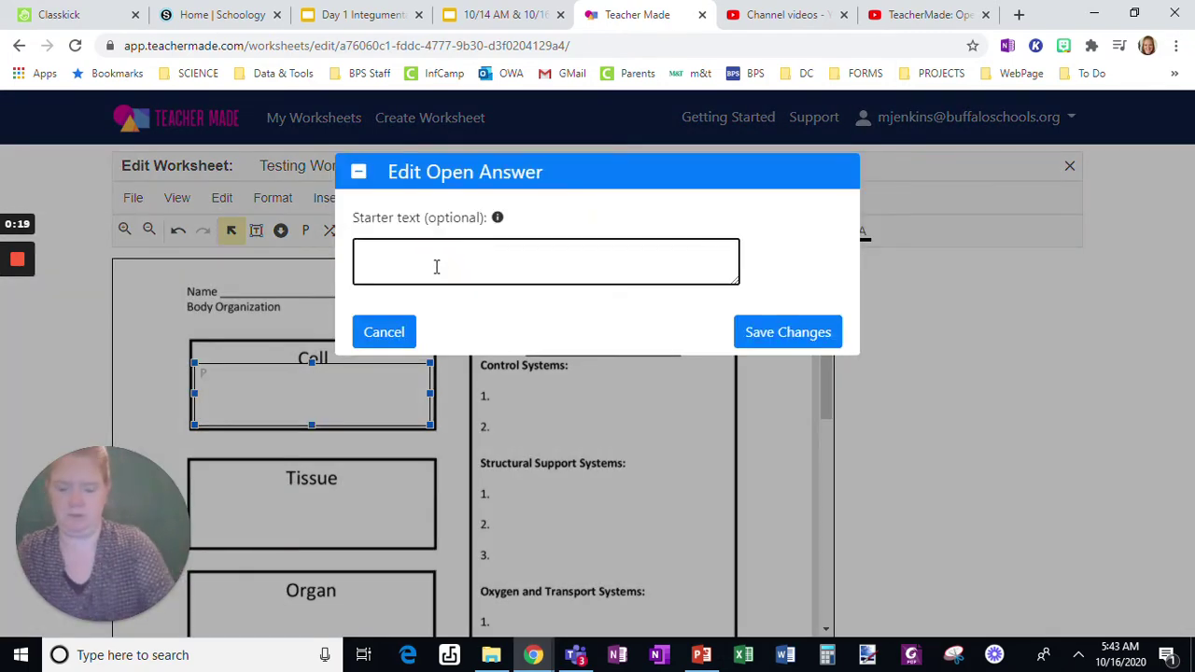
{"action": "type", "text": "Dei"}
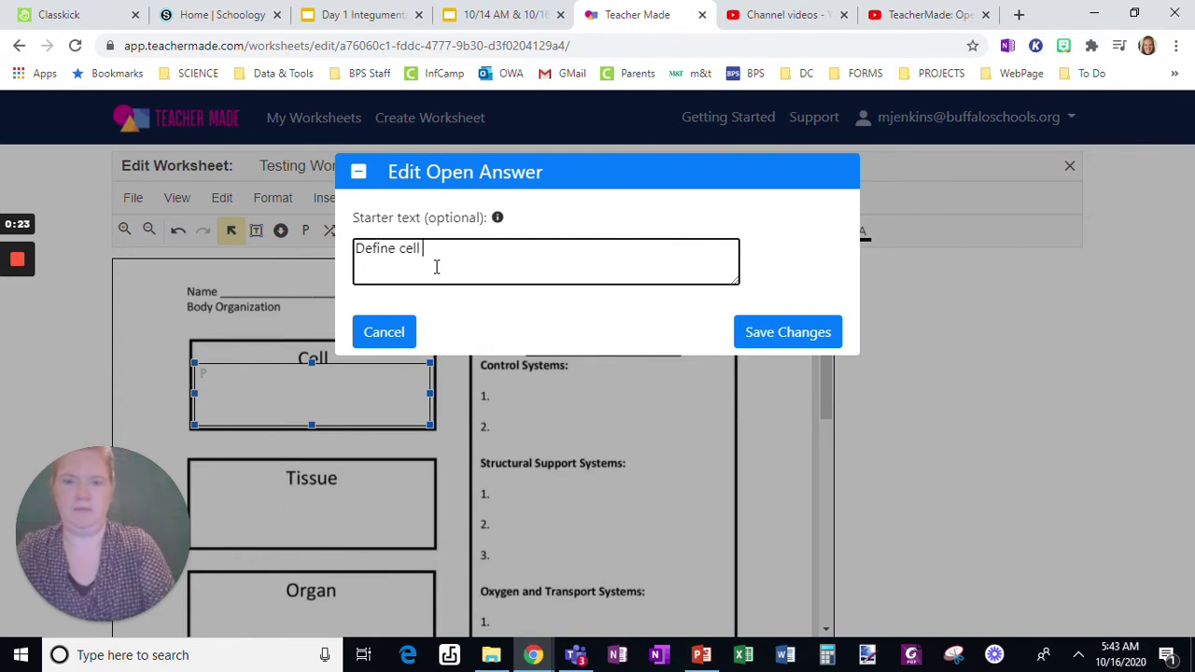
{"action": "type", "text": "..."}
{"action": "left_click", "coordinate": [806, 345]}
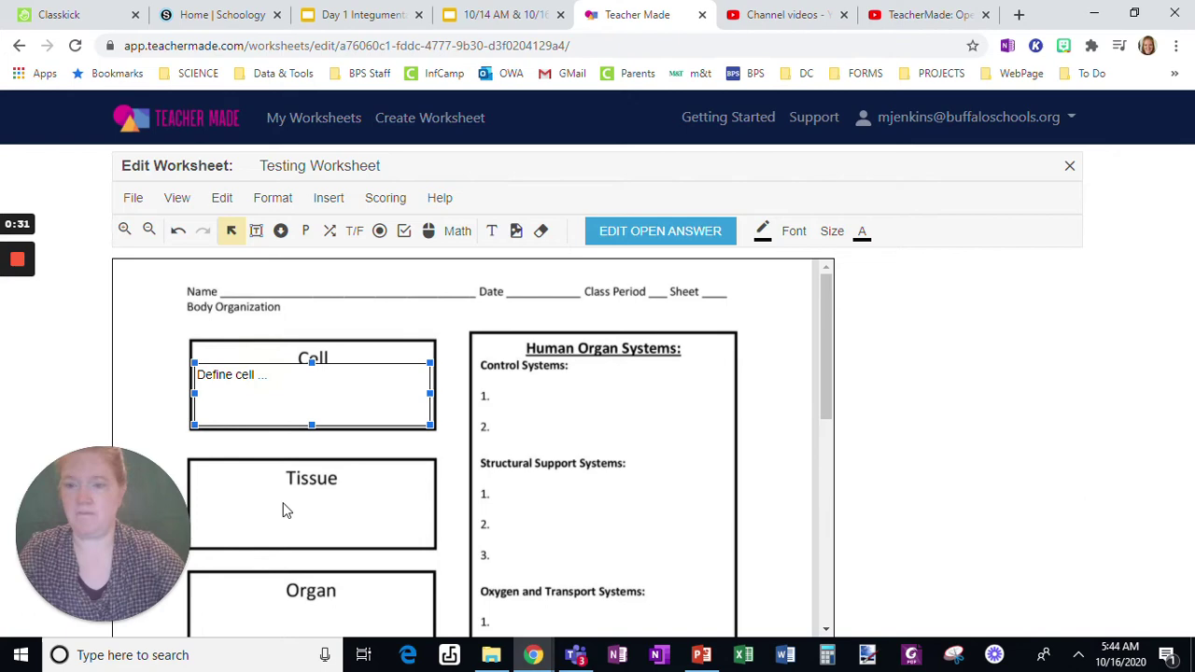
Step: Duplicate the Define cell answer box and move the copy into the Tissue box
{"action": "left_click", "coordinate": [221, 197]}
{"action": "left_click", "coordinate": [248, 336]}
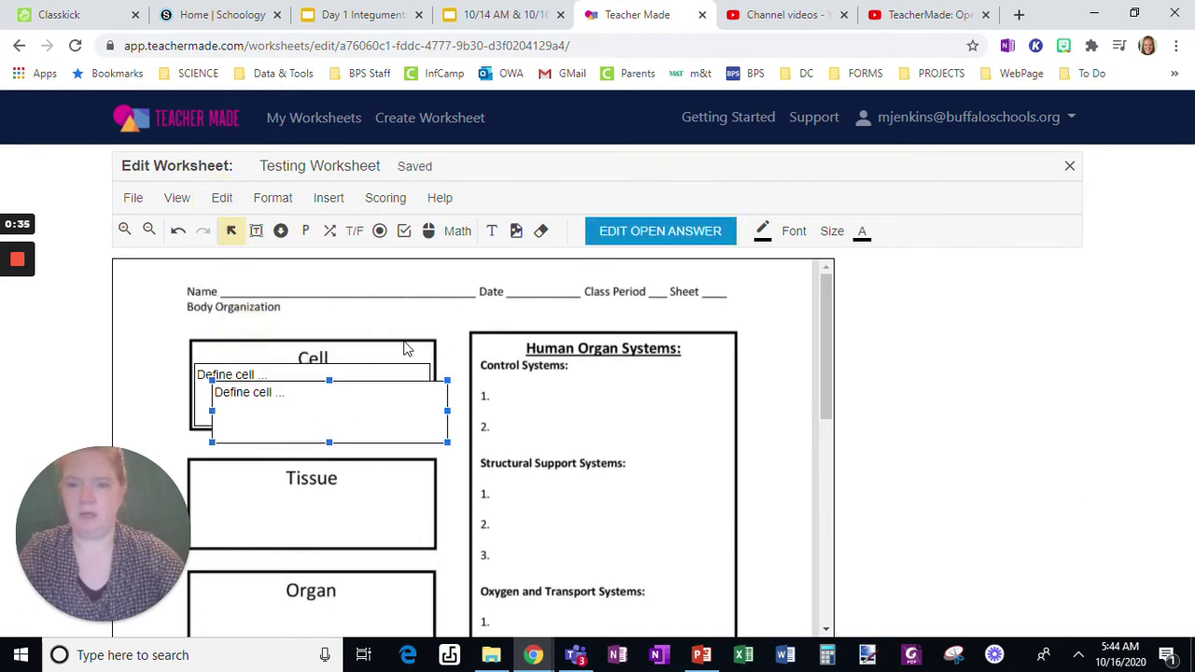
{"action": "left_click_drag", "start_coordinate": [381, 383], "coordinate": [362, 487]}
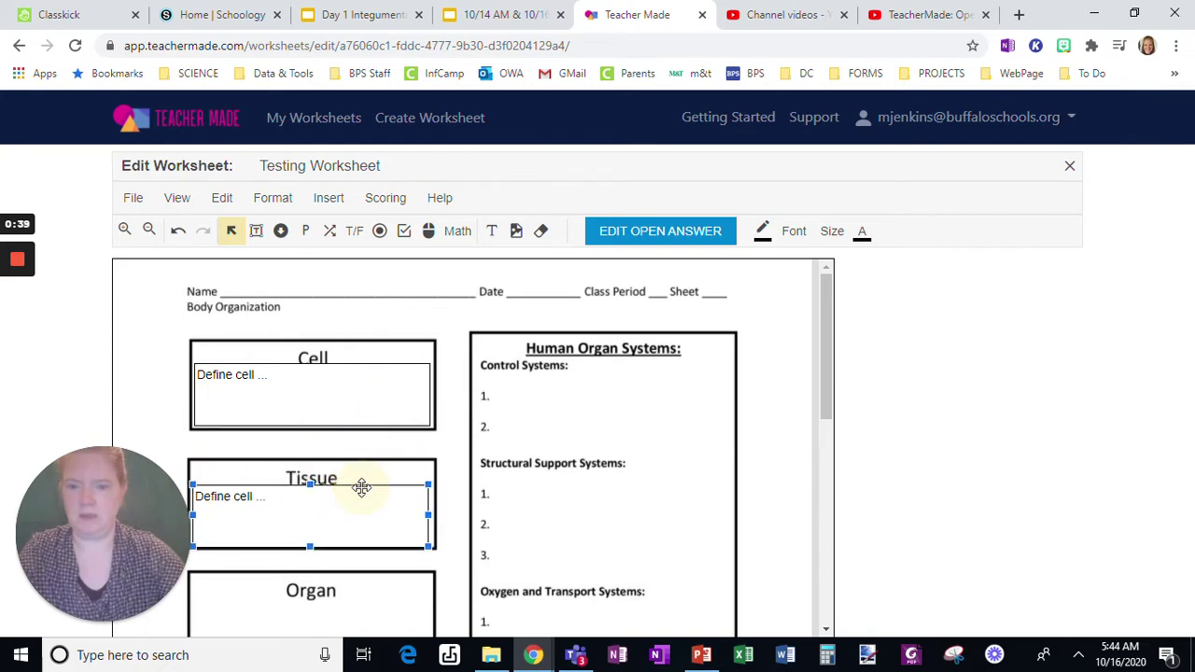
Step: Change the copy's starter text from 'cell' to 'Define tissue ...' and save
{"action": "left_click", "coordinate": [630, 229]}
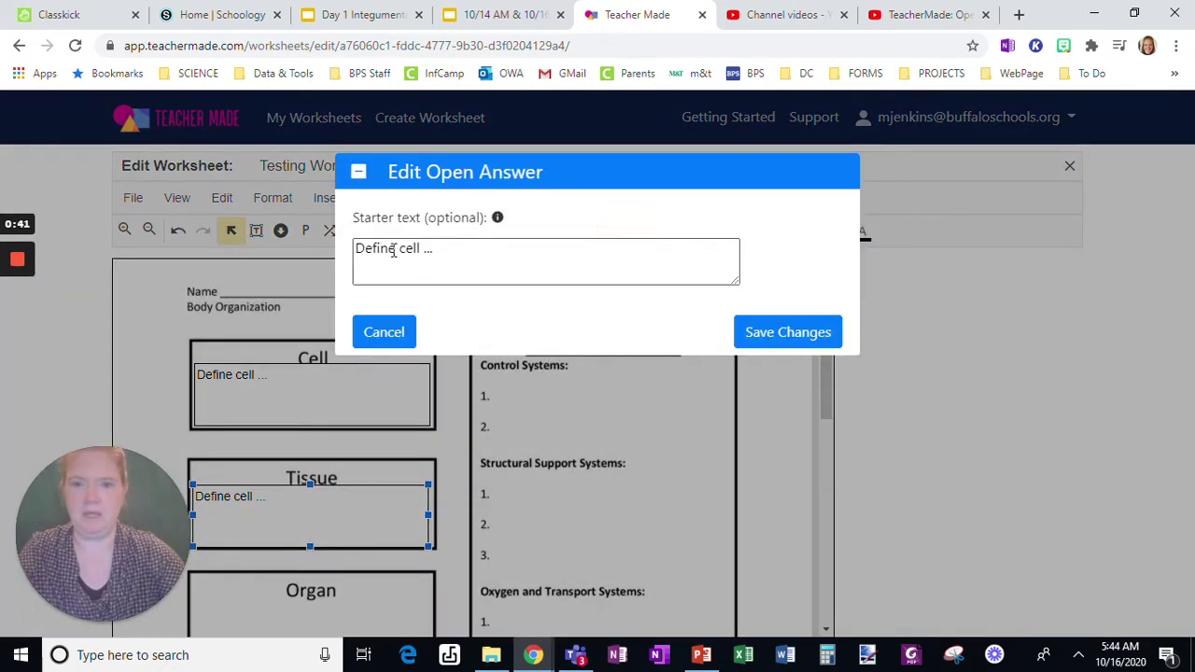
{"action": "left_click_drag", "start_coordinate": [399, 248], "coordinate": [422, 249]}
{"action": "key", "text": "BackSpace"}
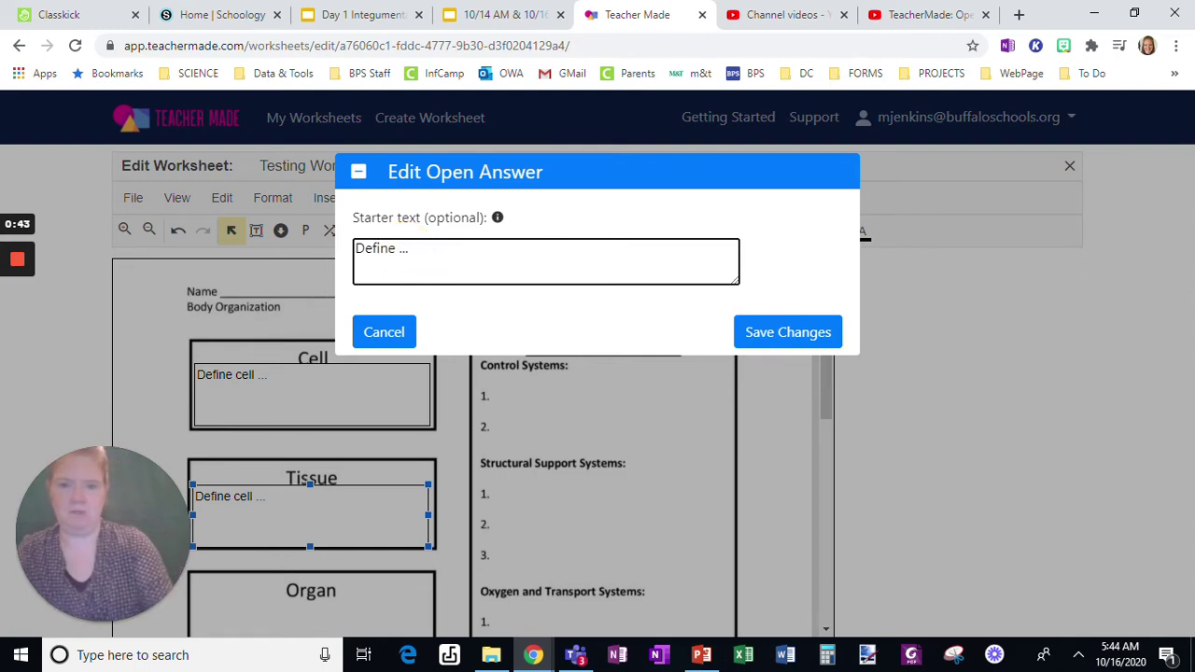
{"action": "type", "text": "tissue"}
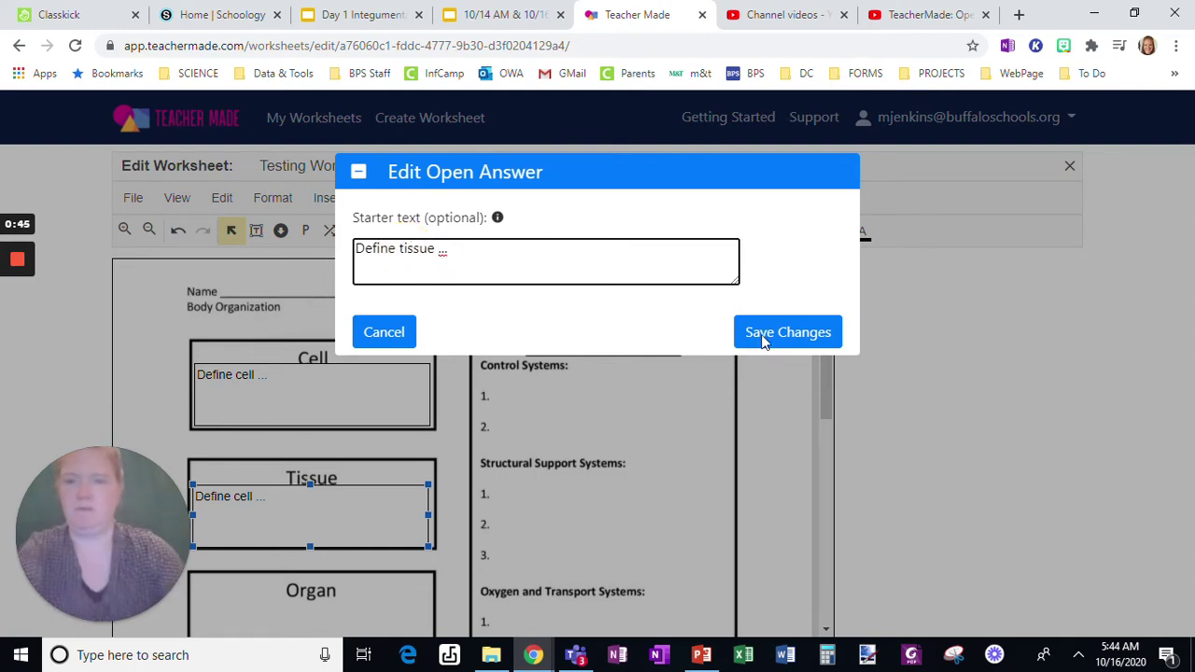
{"action": "left_click", "coordinate": [790, 339]}
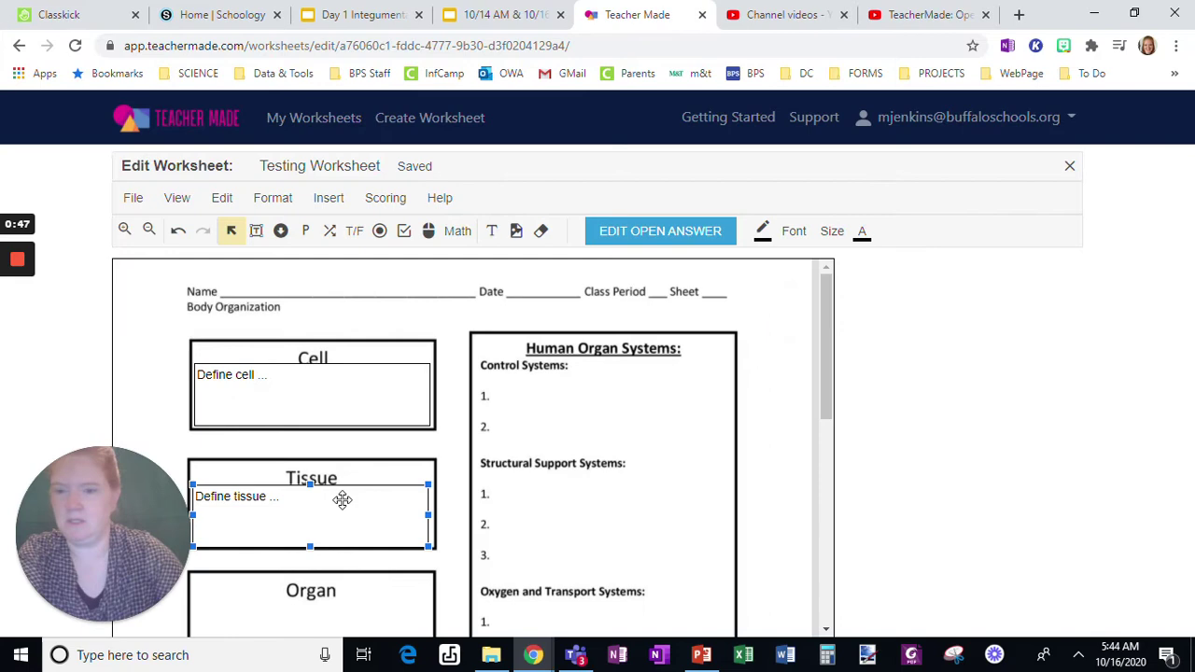
Step: Draw an empty dropdown beside item 1 under Control Systems
{"action": "left_click", "coordinate": [493, 388]}
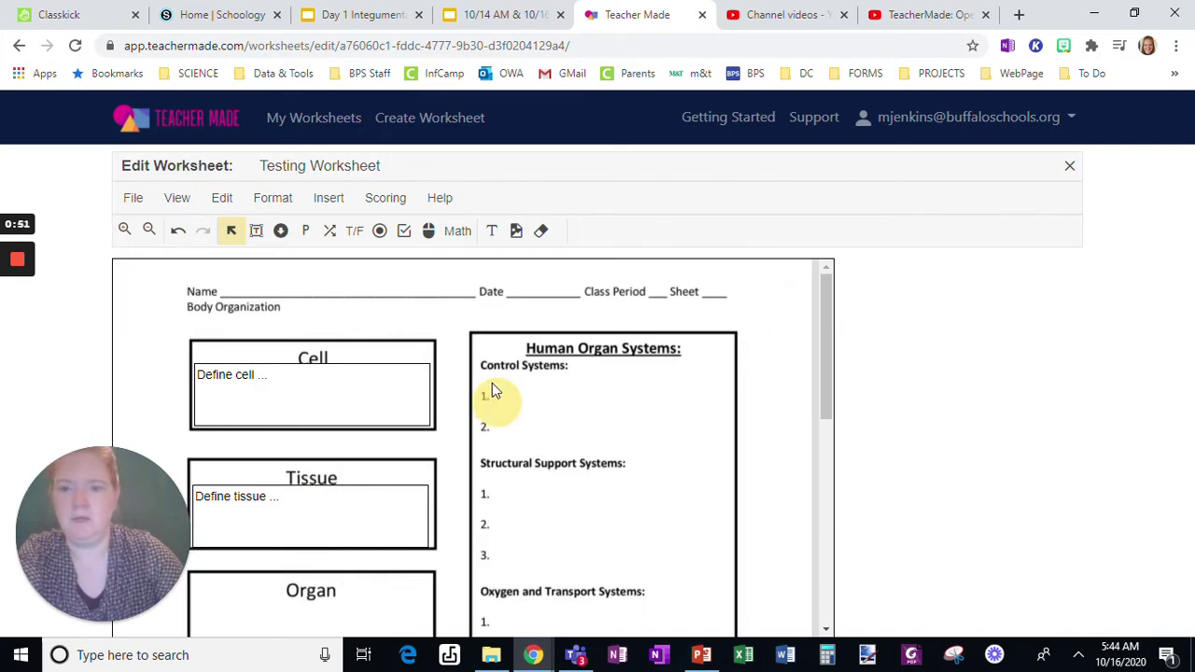
{"action": "left_click", "coordinate": [280, 232]}
{"action": "left_click_drag", "start_coordinate": [498, 384], "coordinate": [687, 402]}
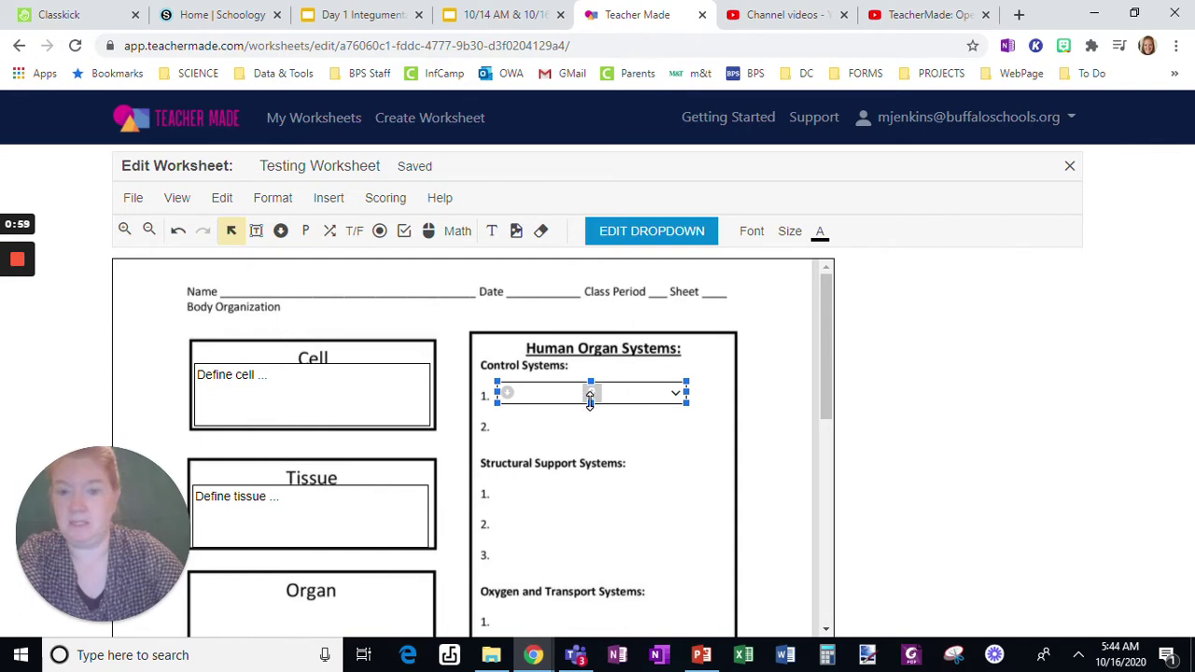
Step: Enter the dropdown choices nervous, digestive, skeletal and muscular
{"action": "left_click", "coordinate": [639, 239]}
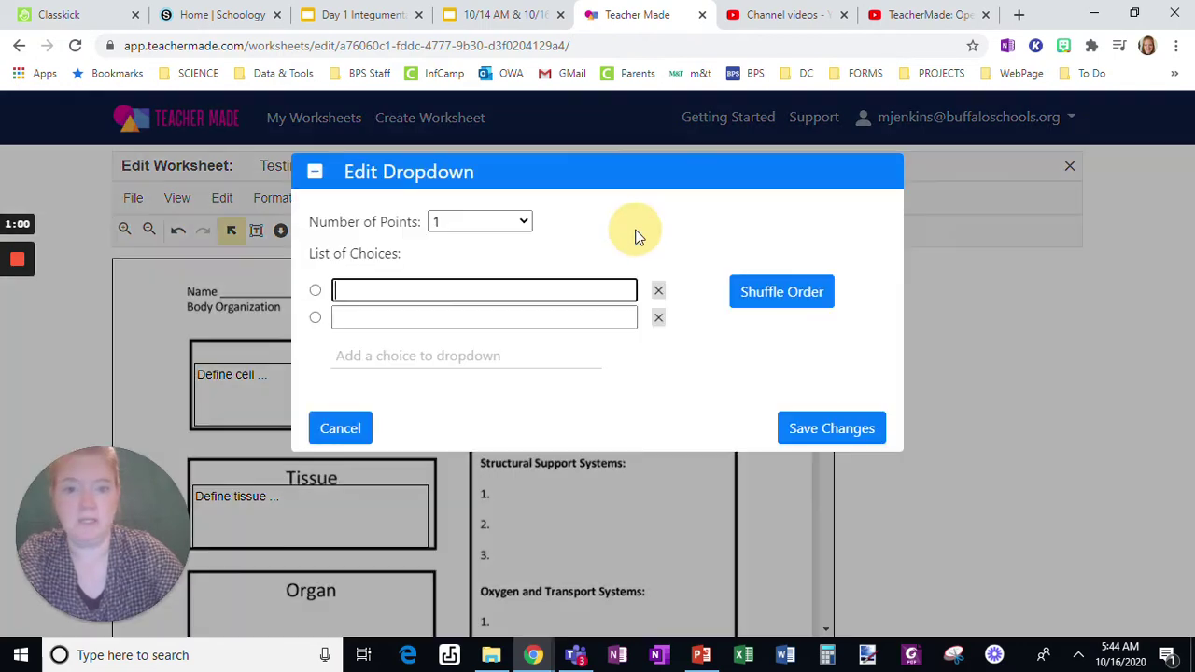
{"action": "type", "text": "nervous"}
{"action": "left_click", "coordinate": [388, 314]}
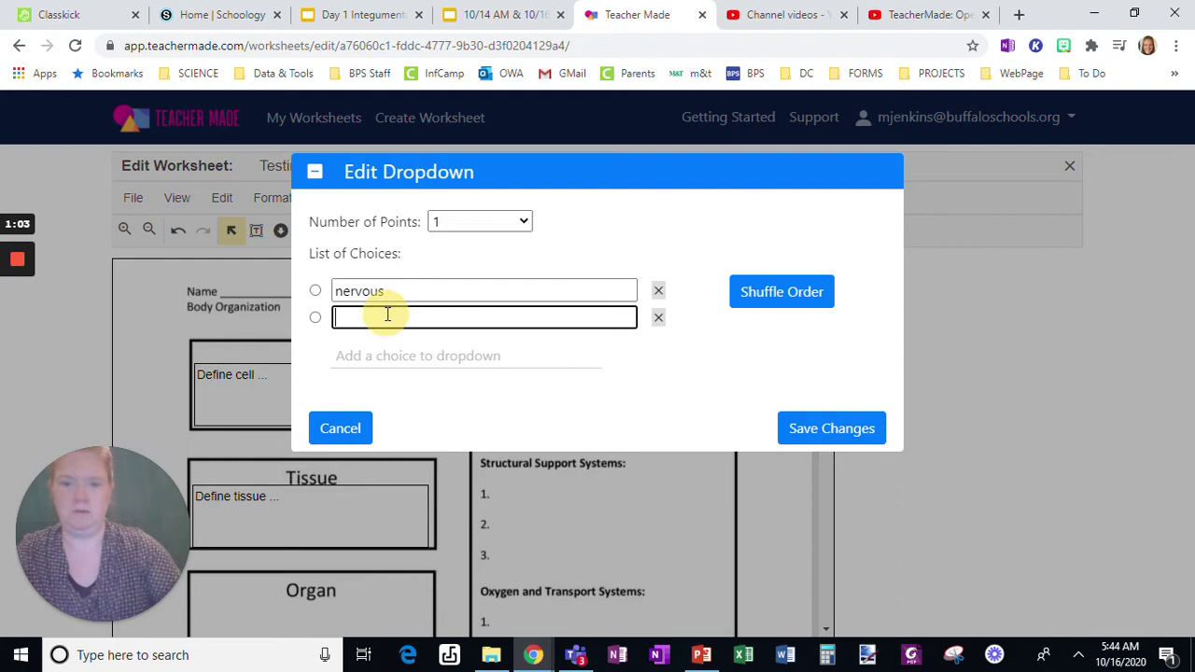
{"action": "type", "text": "digestiv"}
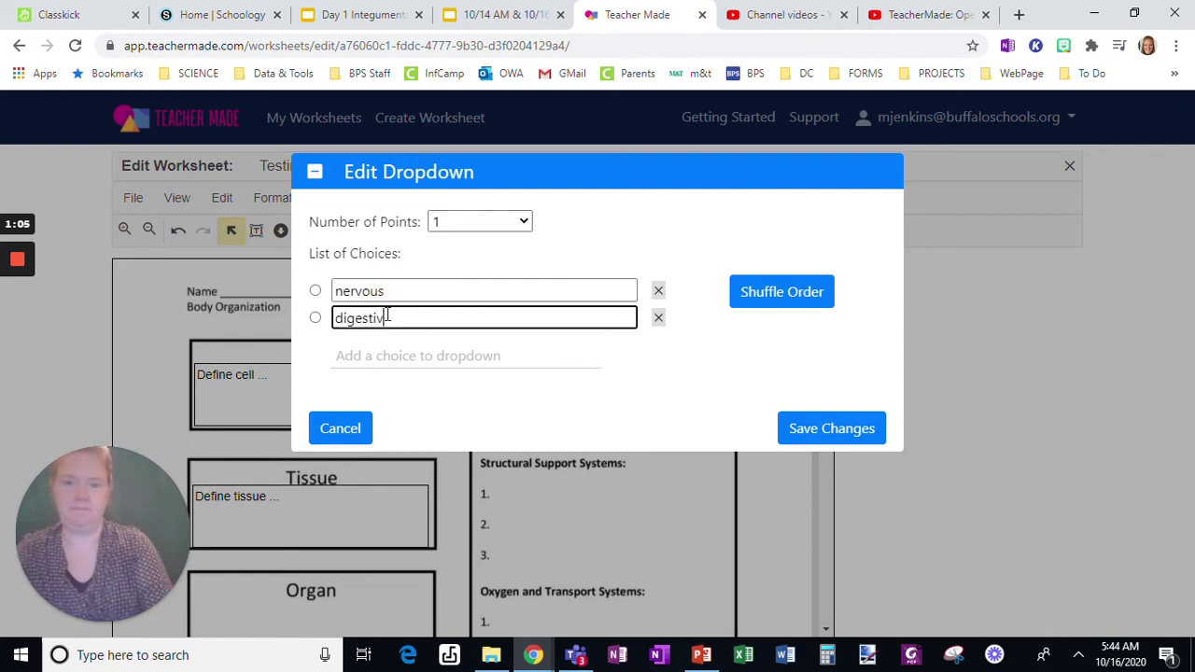
{"action": "type", "text": "e"}
{"action": "left_click", "coordinate": [366, 360]}
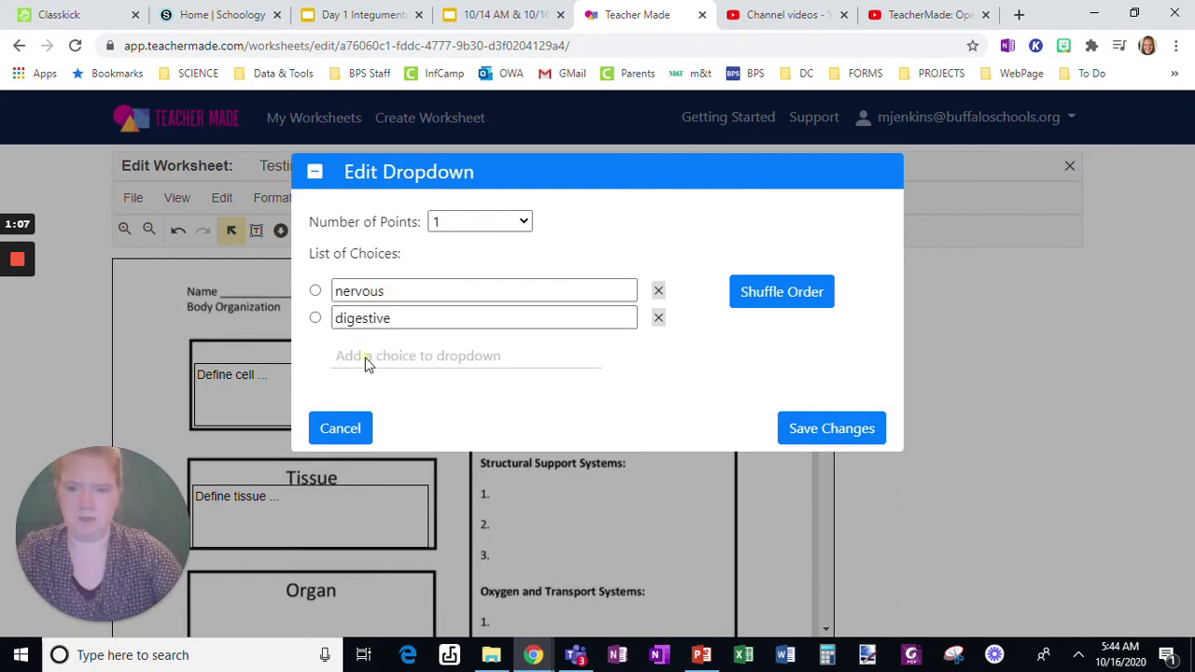
{"action": "type", "text": "skeletal"}
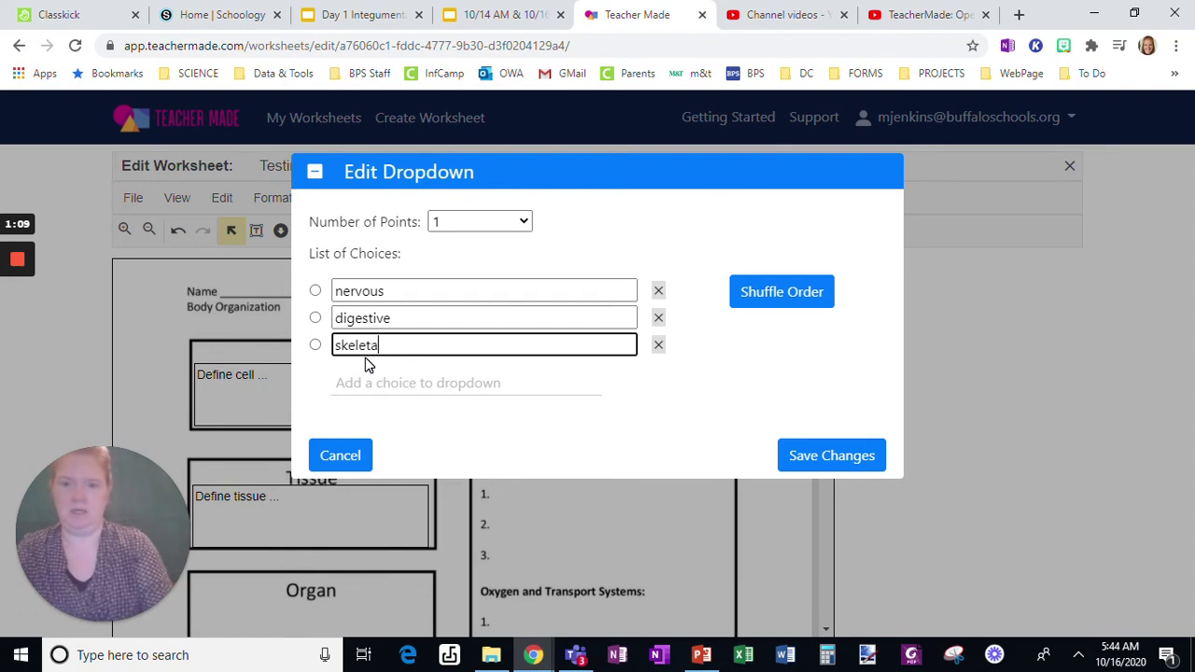
{"action": "left_click", "coordinate": [365, 380]}
{"action": "type", "text": "muscula"}
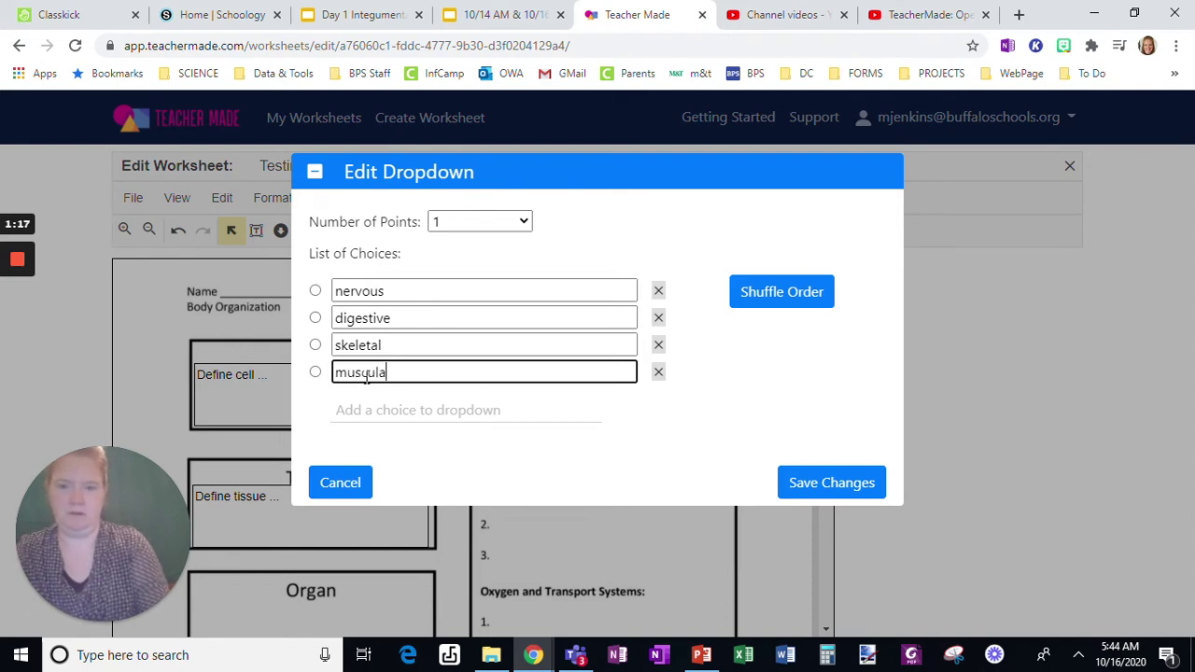
{"action": "type", "text": "r"}
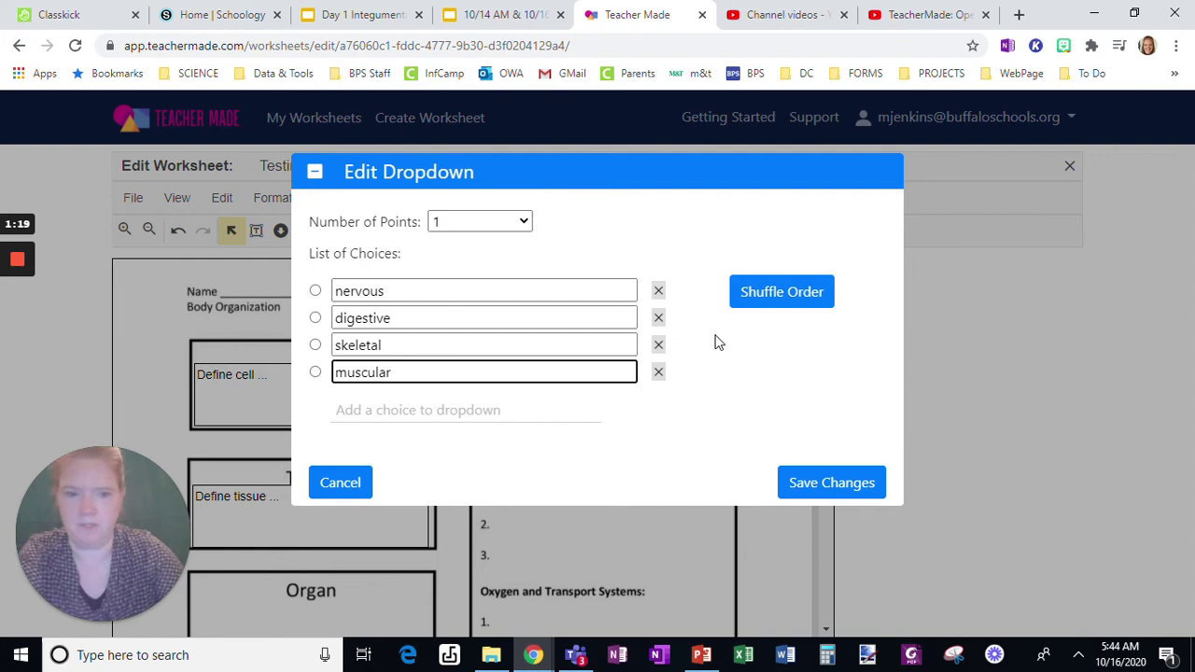
Step: Shuffle the choice order, mark nervous as correct, and save
{"action": "left_click", "coordinate": [744, 291]}
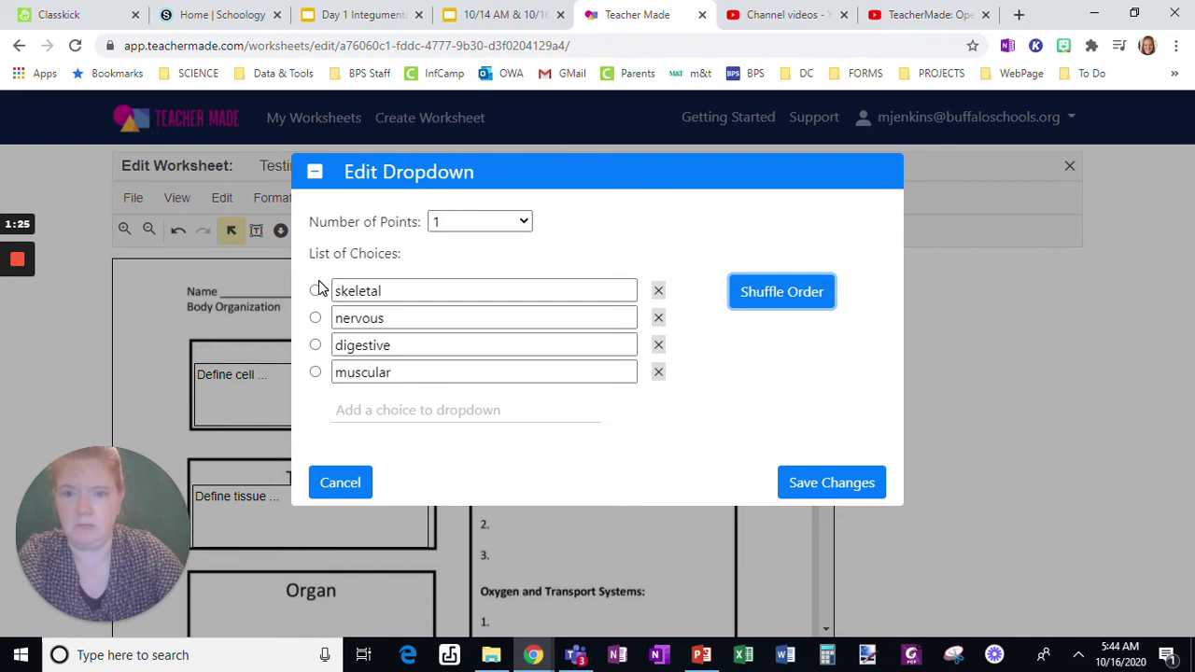
{"action": "left_click", "coordinate": [316, 318]}
{"action": "left_click", "coordinate": [789, 481]}
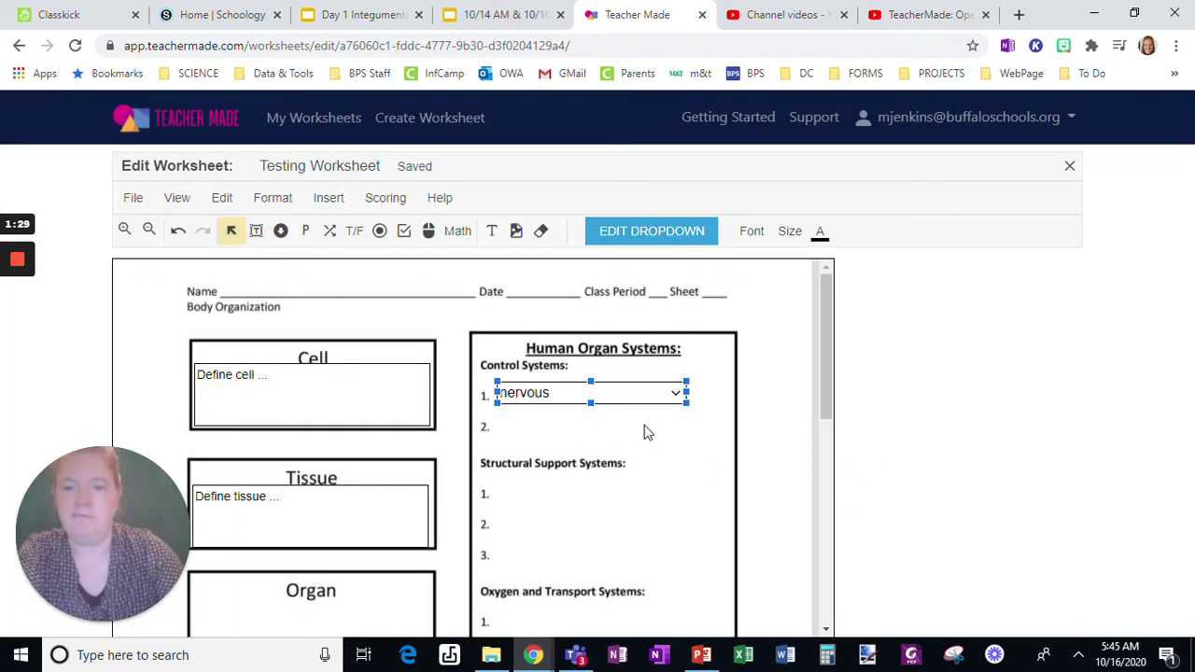
Step: Shrink the nervous dropdown's width so it fits its answers beside item 1
{"action": "left_click_drag", "start_coordinate": [684, 393], "coordinate": [612, 393]}
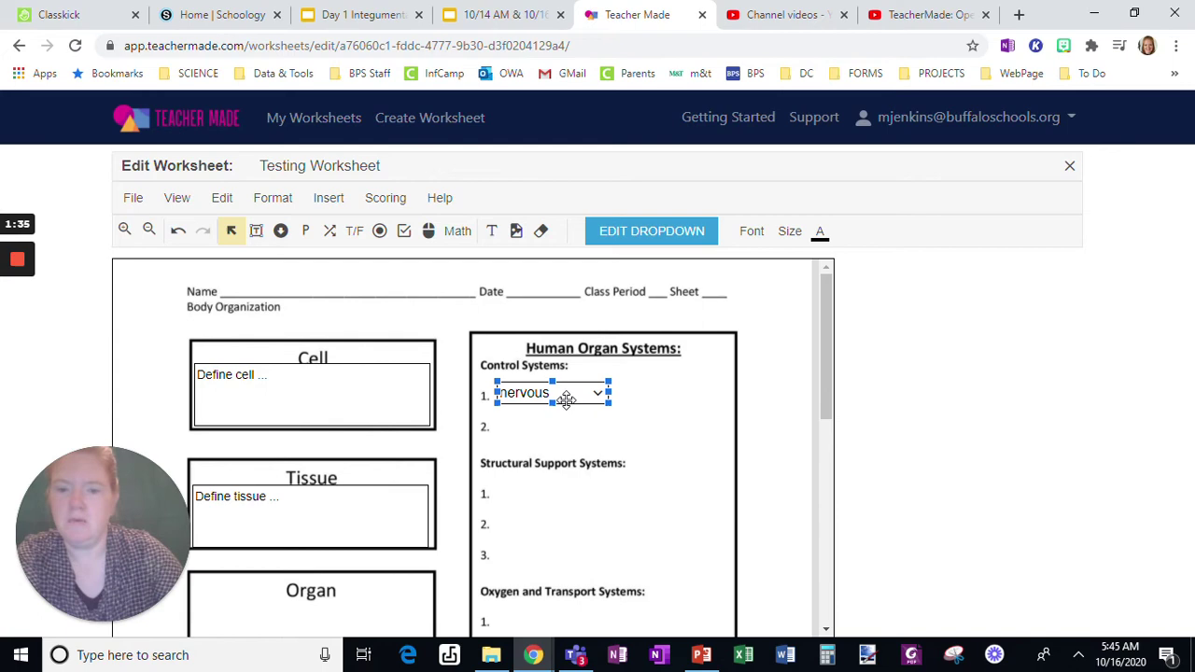
Step: Make the nervous dropdown worth 2 points, then bring up the worksheet's Scoring options
{"action": "left_click", "coordinate": [679, 235]}
{"action": "left_click", "coordinate": [454, 227]}
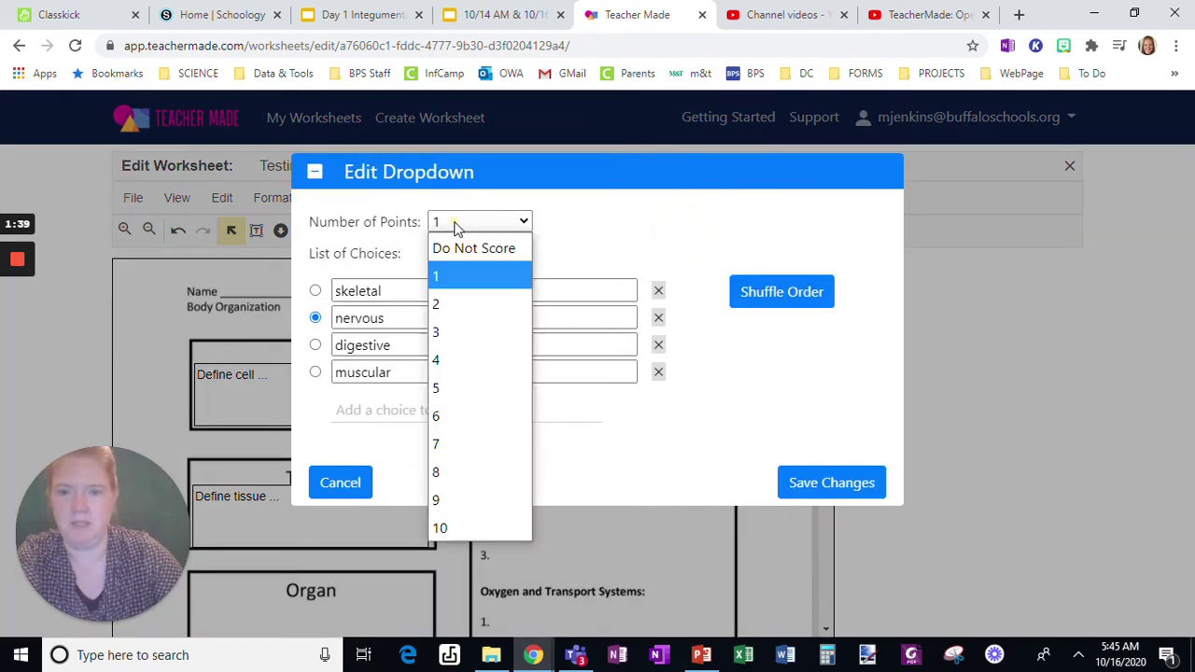
{"action": "left_click", "coordinate": [464, 292]}
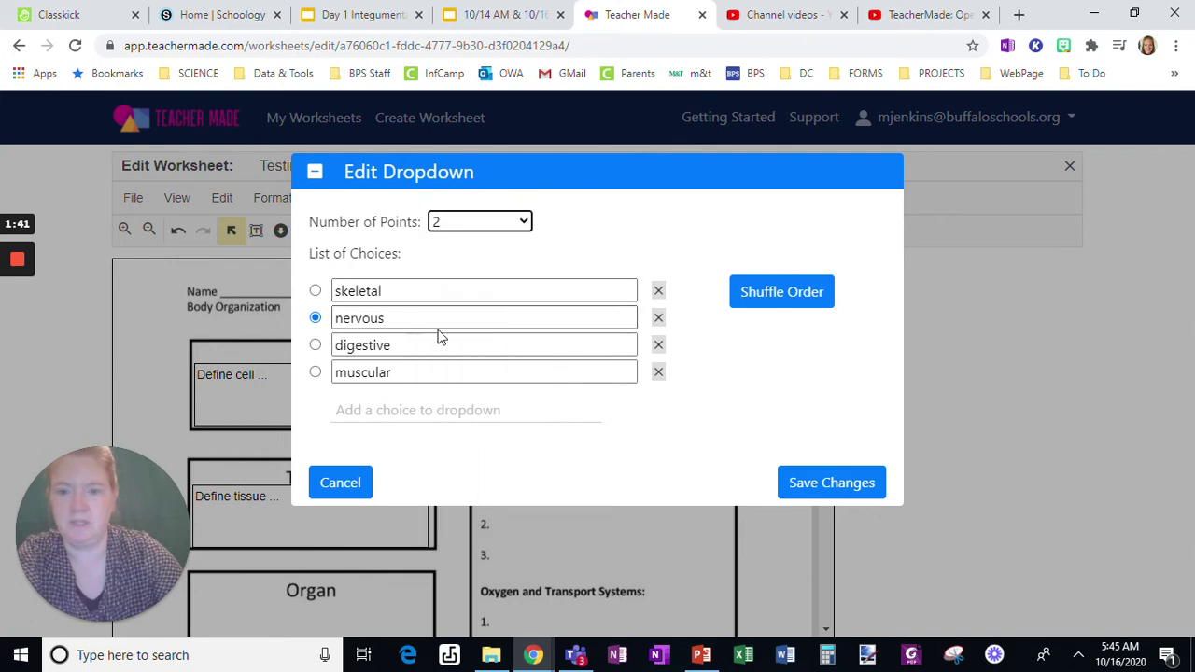
{"action": "left_click", "coordinate": [805, 483]}
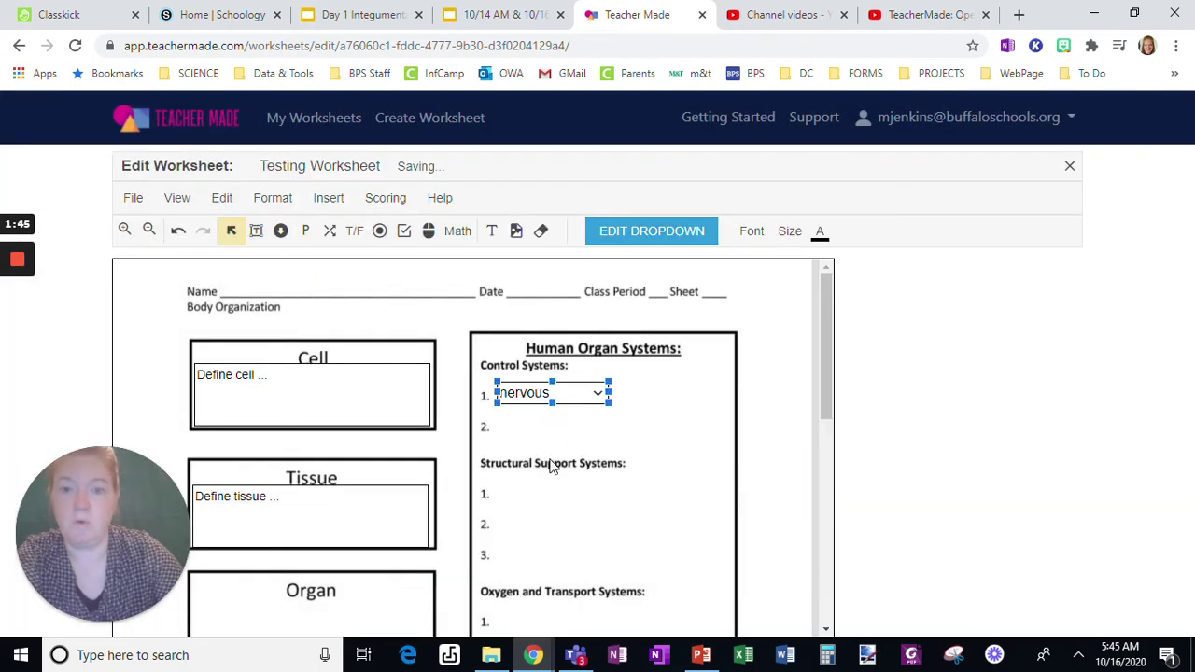
{"action": "left_click", "coordinate": [398, 204]}
{"action": "mouse_move", "coordinate": [433, 230]}
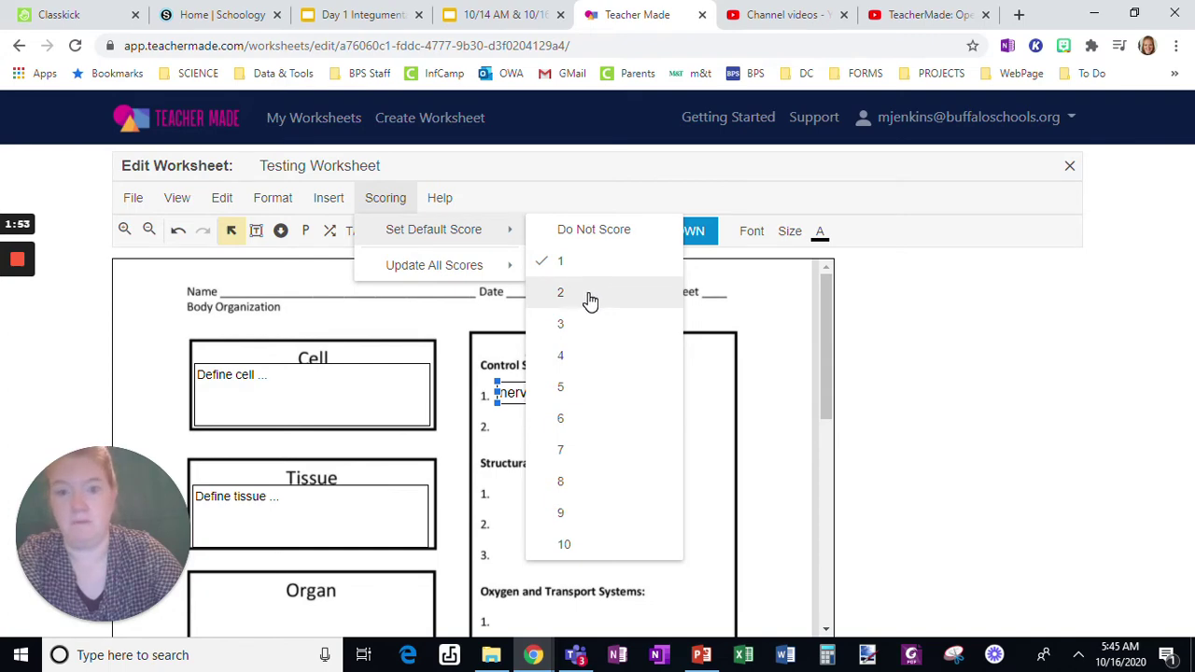
Step: Set 2 points as the worksheet's default question score
{"action": "left_click", "coordinate": [588, 297]}
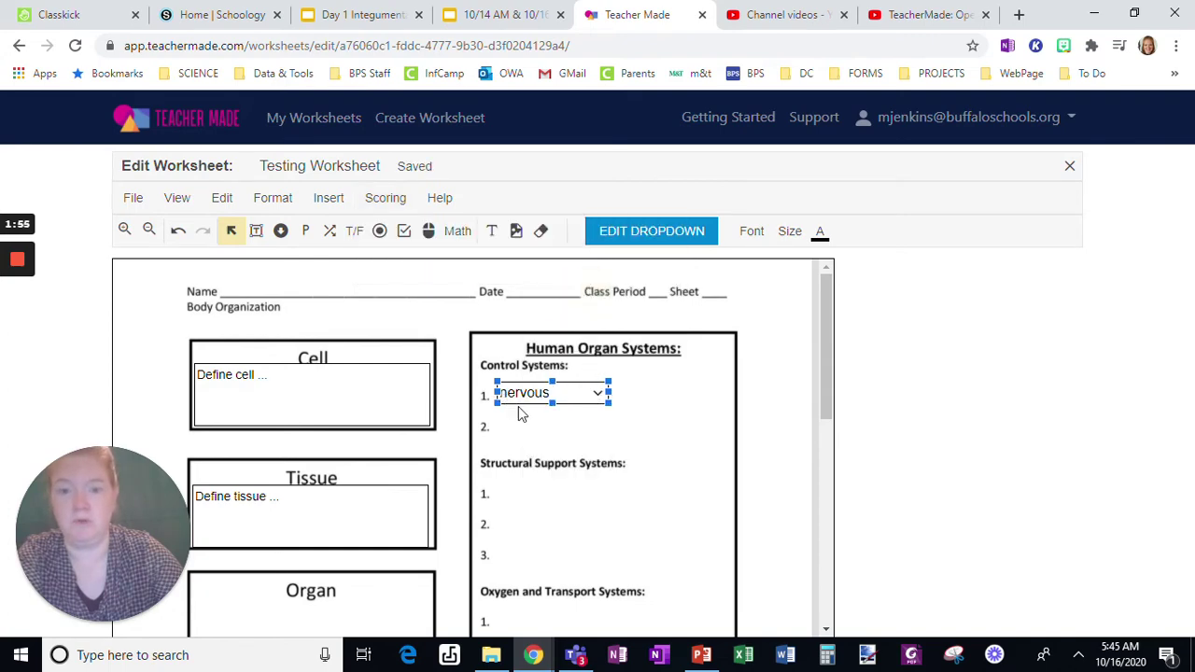
{"action": "left_click", "coordinate": [546, 446]}
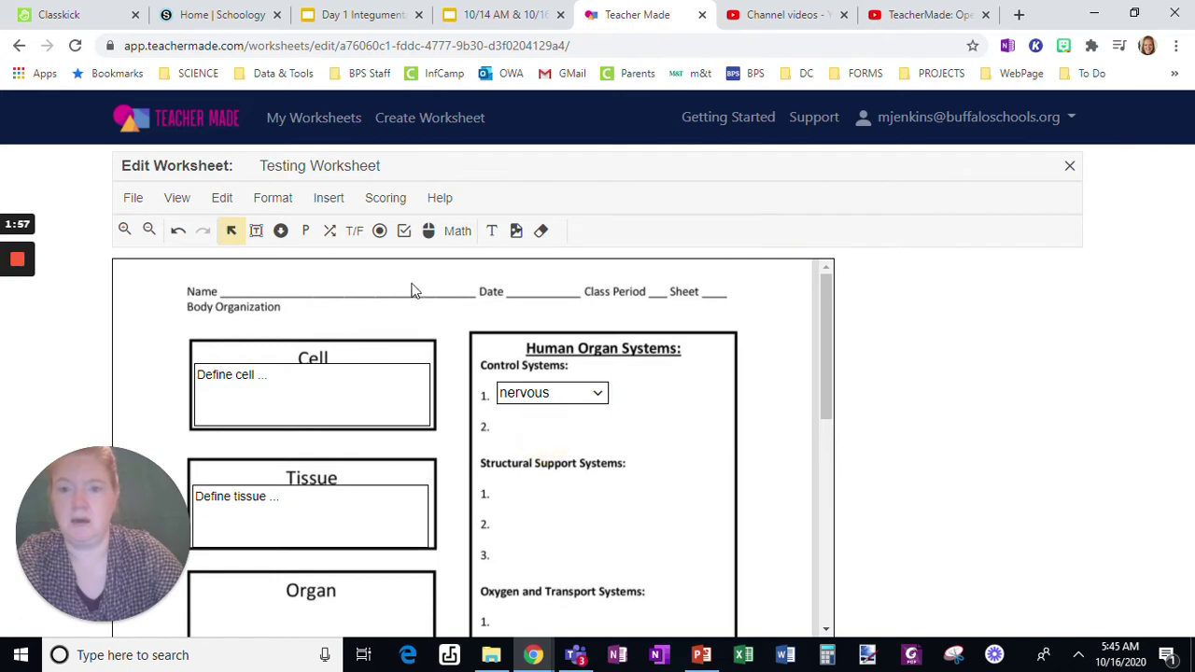
Step: Add a two-checkbox group at item 2, then close its settings unchanged
{"action": "left_click", "coordinate": [403, 233]}
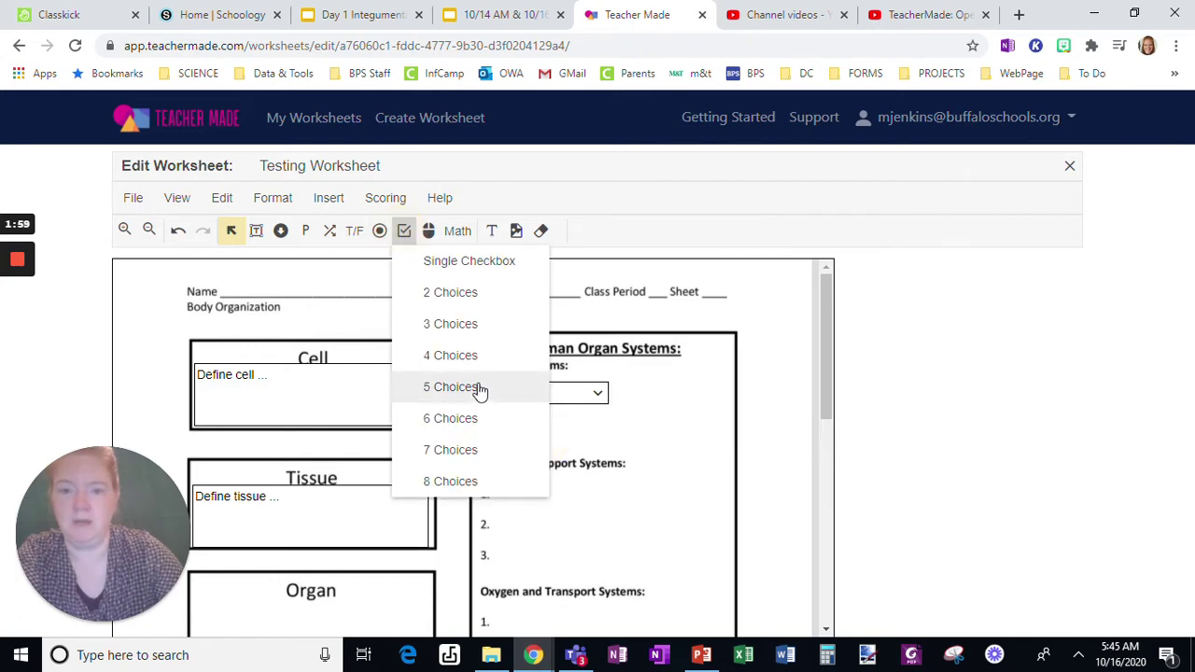
{"action": "left_click", "coordinate": [449, 295]}
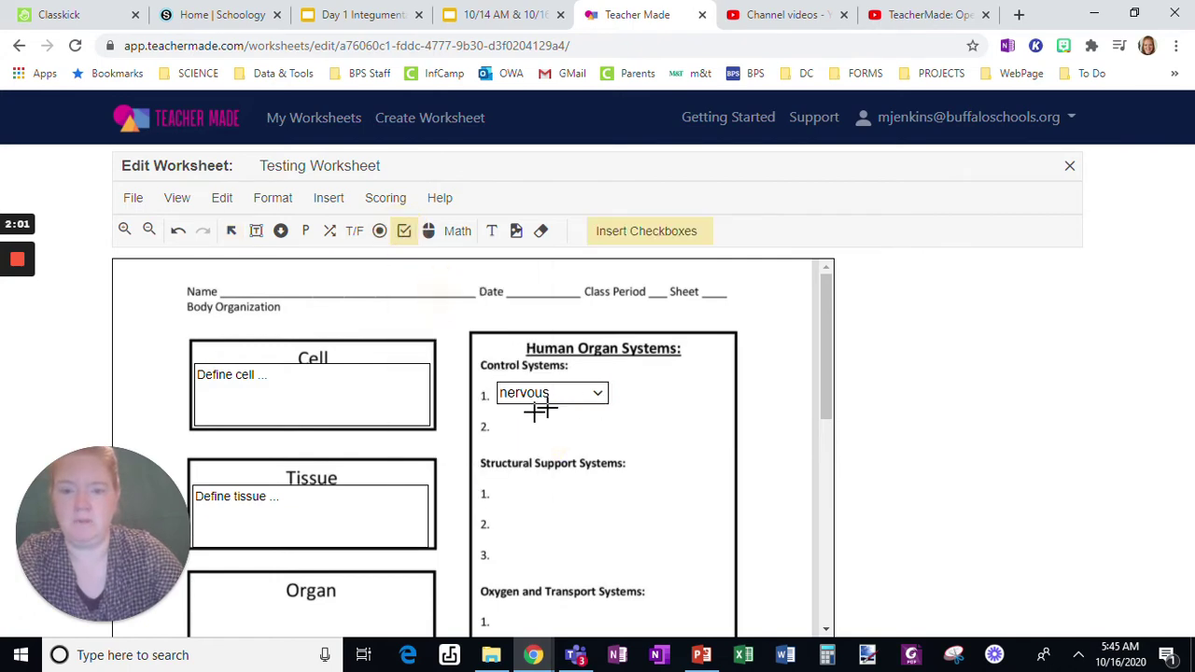
{"action": "left_click_drag", "start_coordinate": [522, 421], "coordinate": [668, 434]}
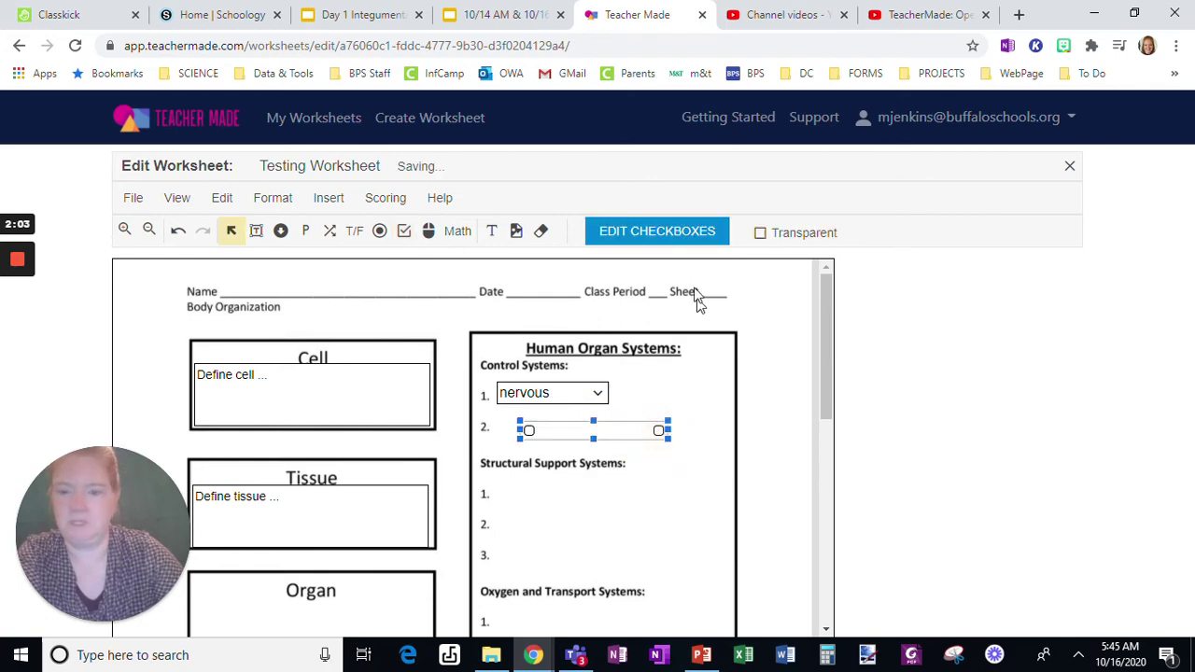
{"action": "left_click", "coordinate": [659, 235]}
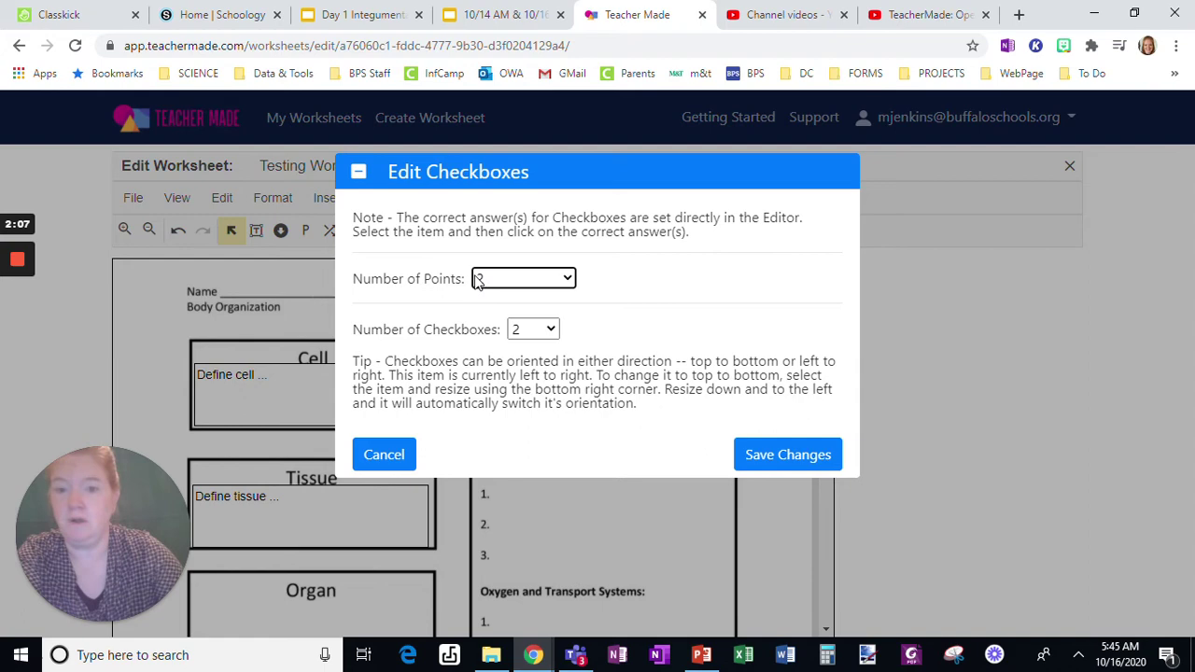
{"action": "left_click", "coordinate": [380, 455]}
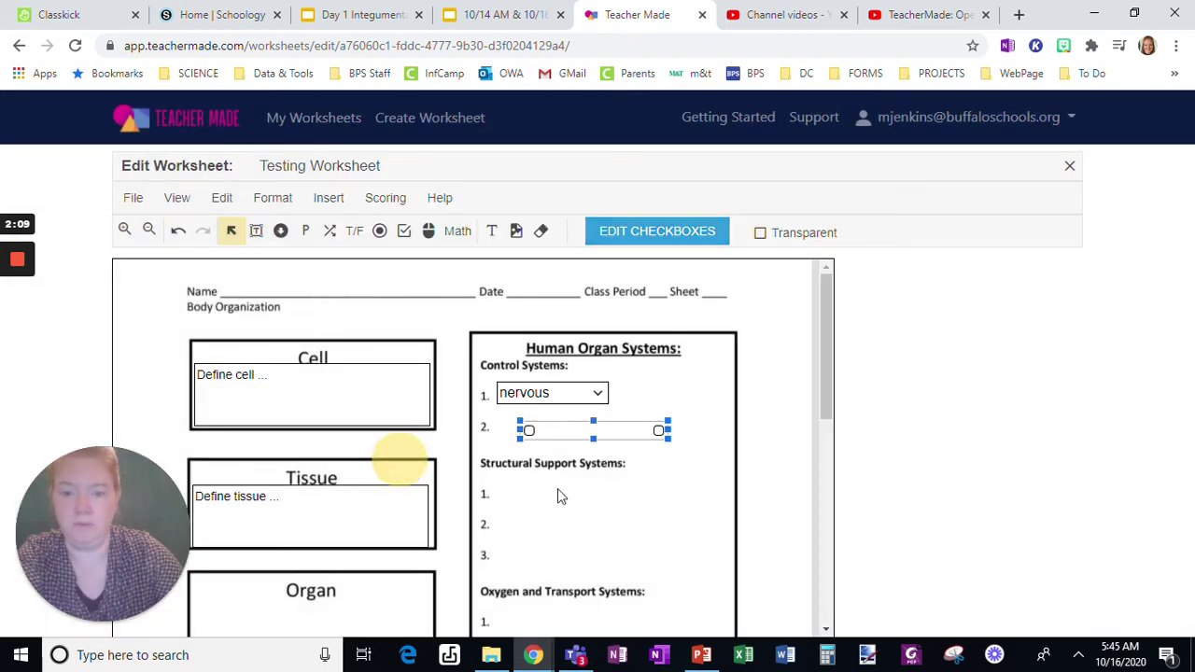
{"action": "left_click", "coordinate": [577, 426]}
{"action": "left_click", "coordinate": [576, 429]}
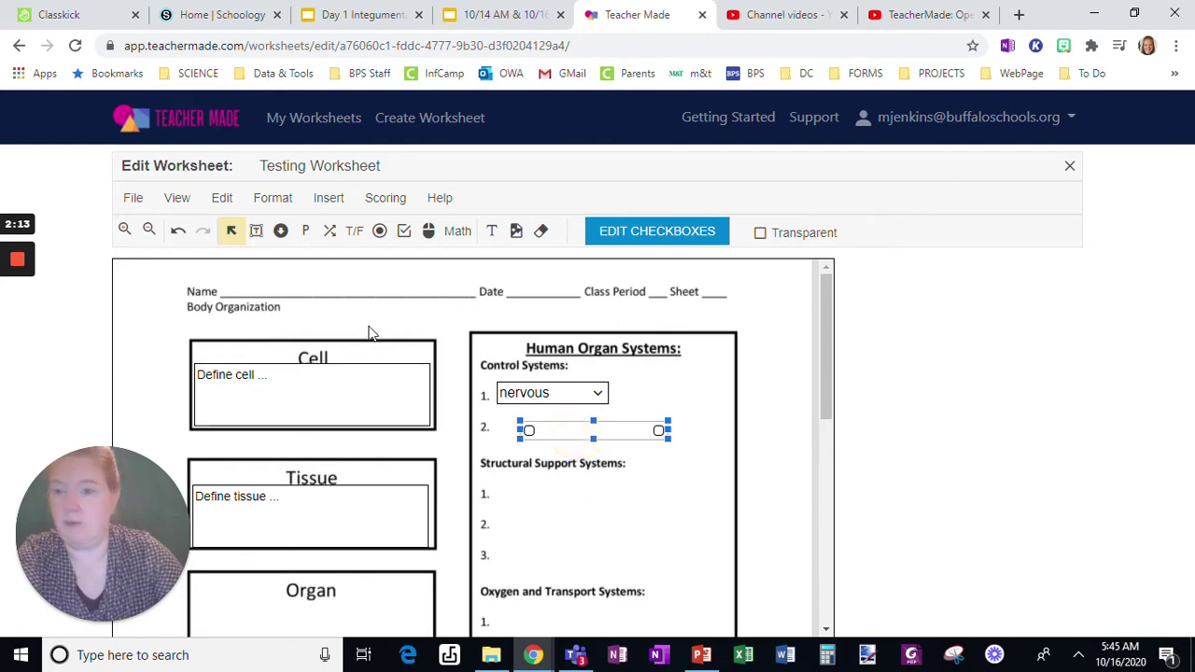
Step: Undo the checkbox group and place a duplicate of the nervous dropdown beside item 2
{"action": "left_click", "coordinate": [178, 232]}
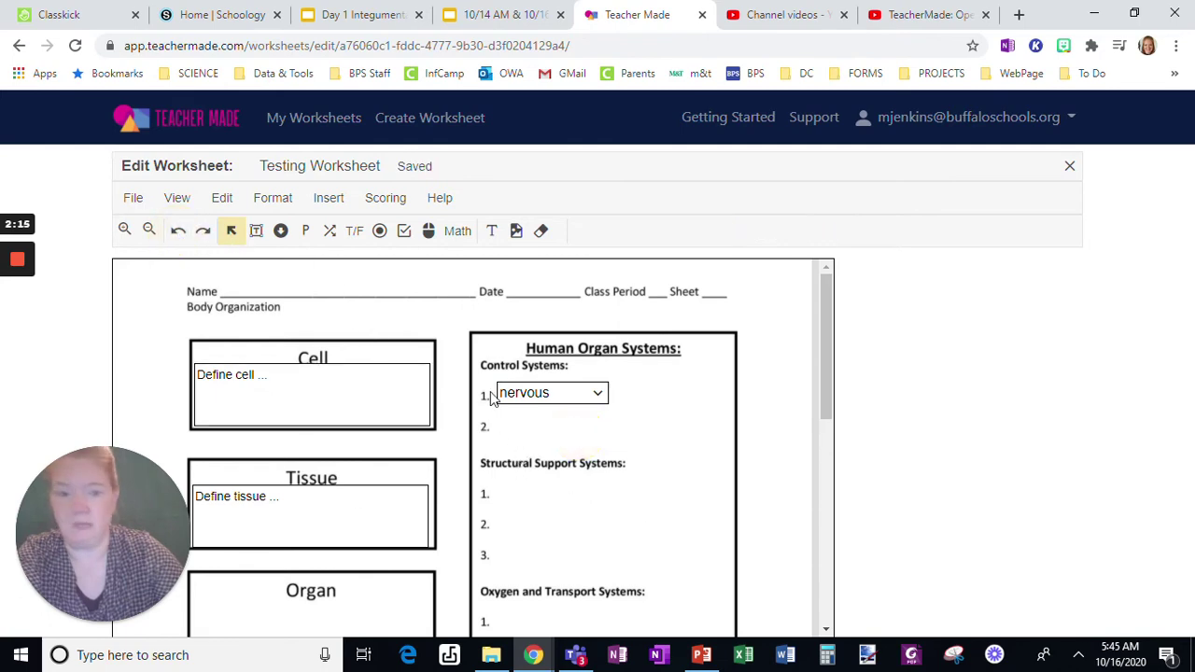
{"action": "left_click", "coordinate": [540, 395]}
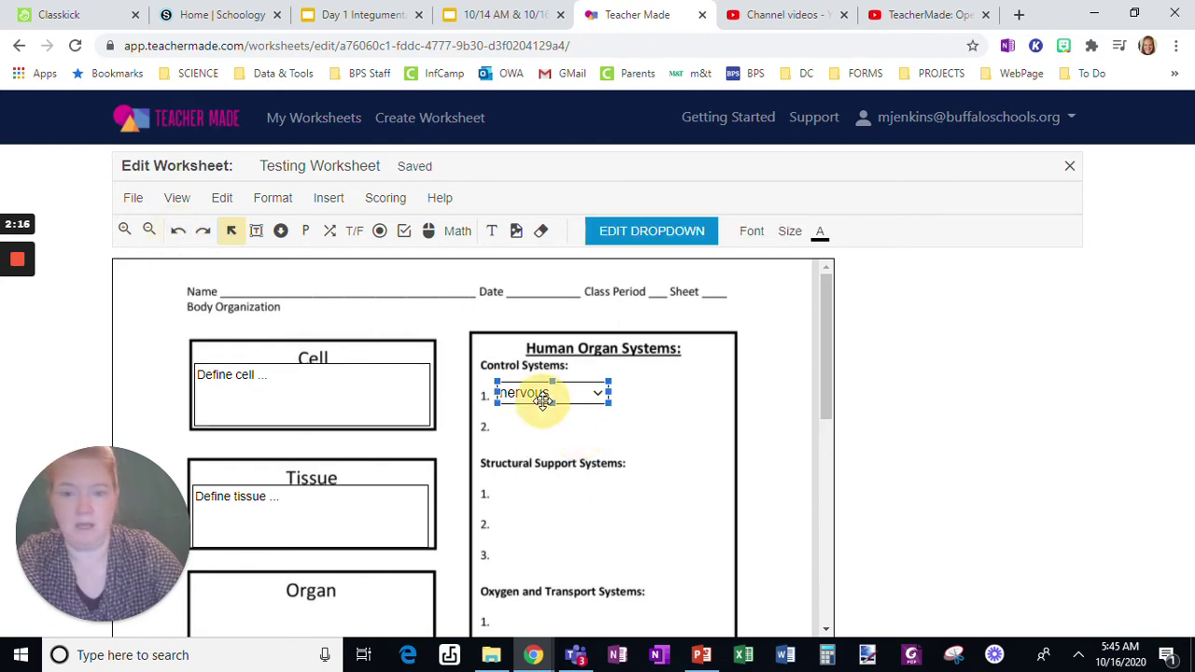
{"action": "left_click", "coordinate": [229, 201]}
{"action": "left_click", "coordinate": [277, 342]}
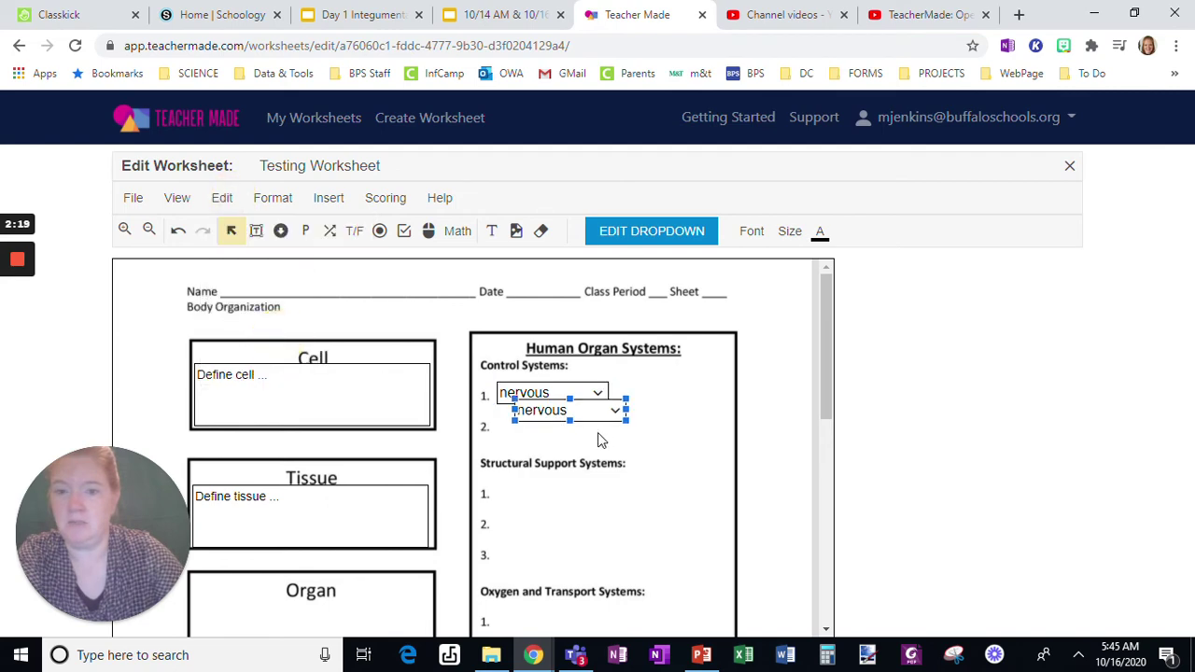
{"action": "left_click_drag", "start_coordinate": [592, 419], "coordinate": [573, 431]}
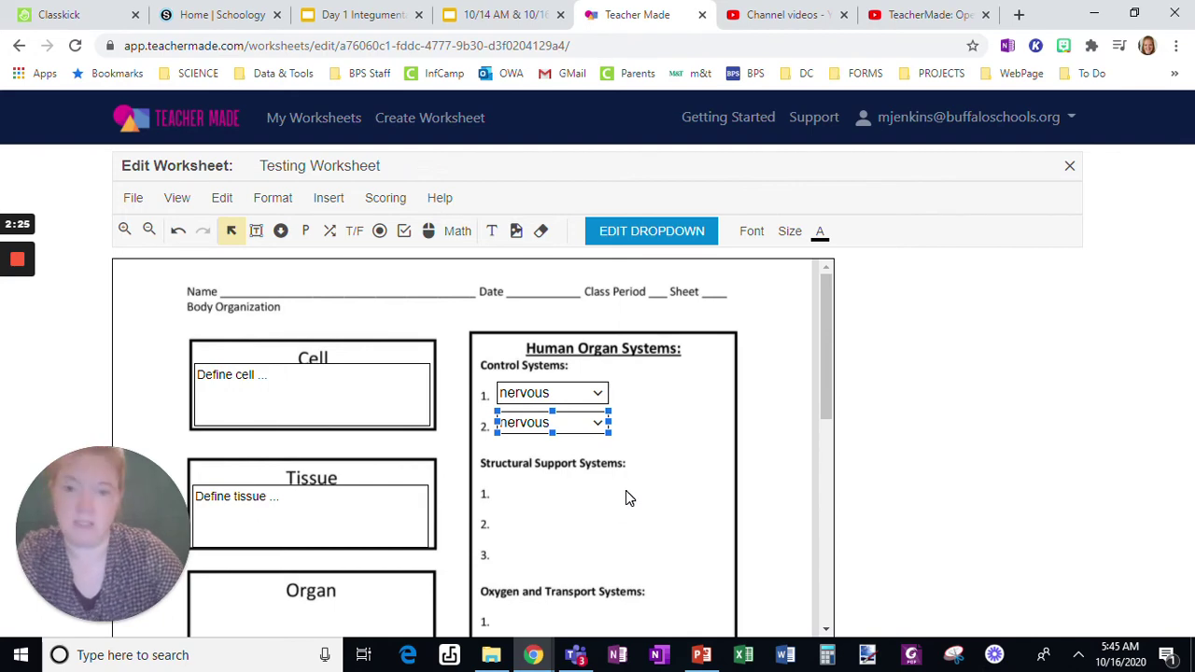
Step: Replace the copy's choices with endocrine, excretory, integumentary and respiratory
{"action": "left_click", "coordinate": [651, 241]}
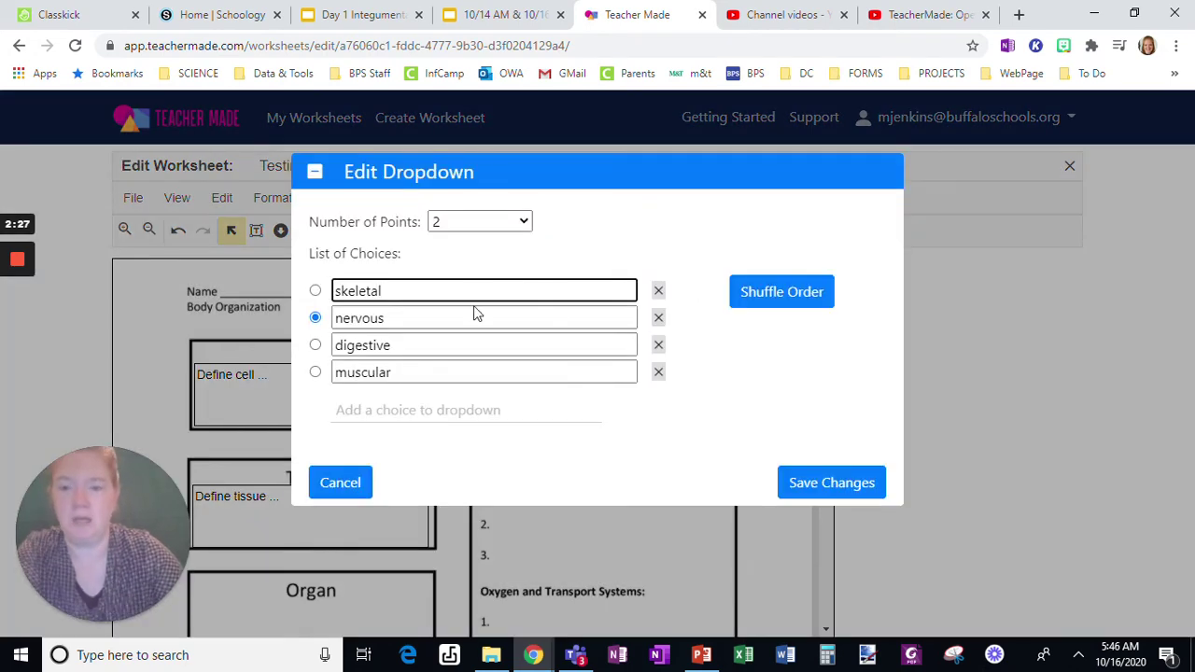
{"action": "left_click", "coordinate": [440, 321]}
{"action": "double_click", "coordinate": [439, 321]}
{"action": "type", "text": "endocrine"}
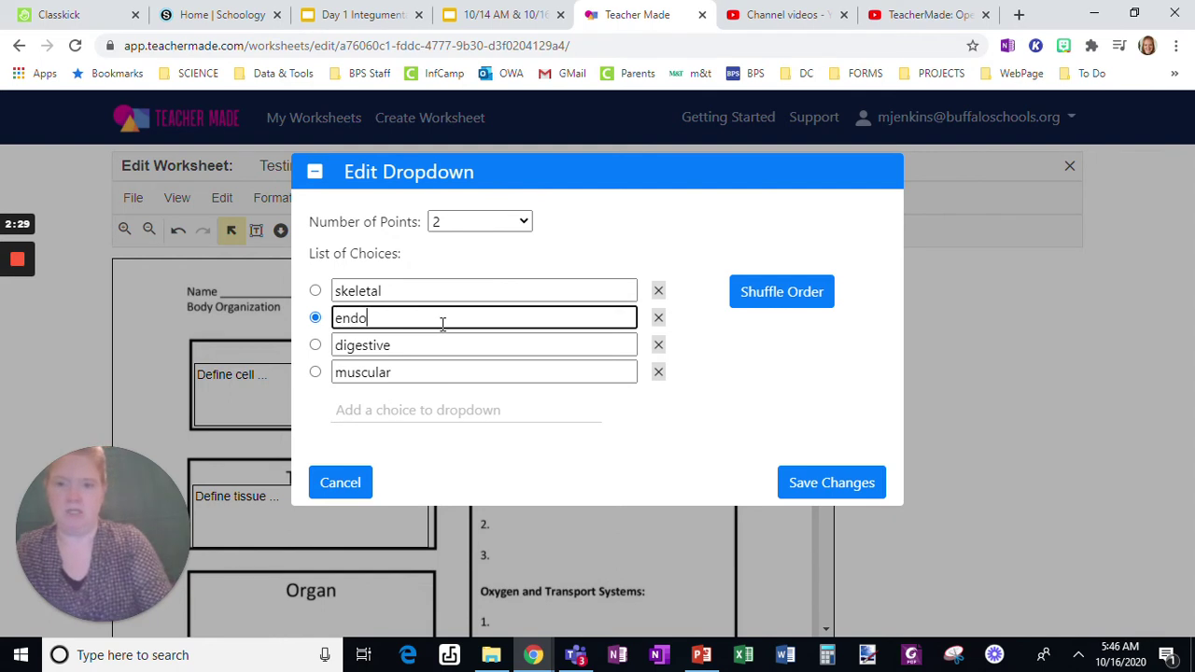
{"action": "double_click", "coordinate": [357, 373]}
{"action": "type", "text": "excretory"}
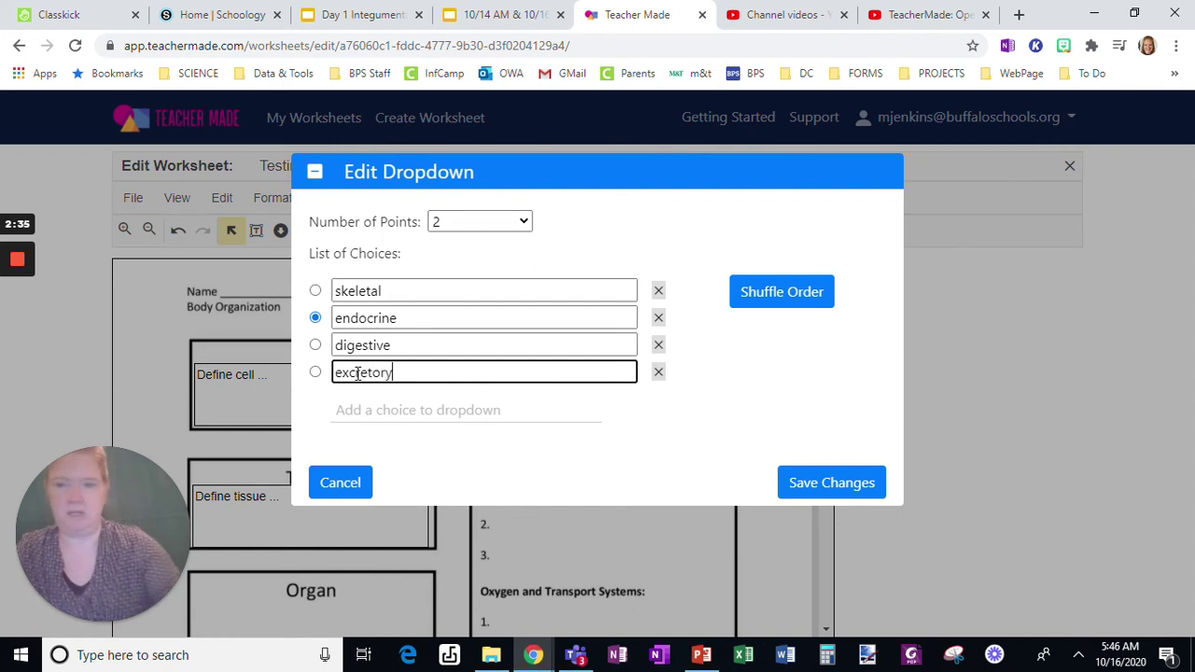
{"action": "double_click", "coordinate": [360, 292]}
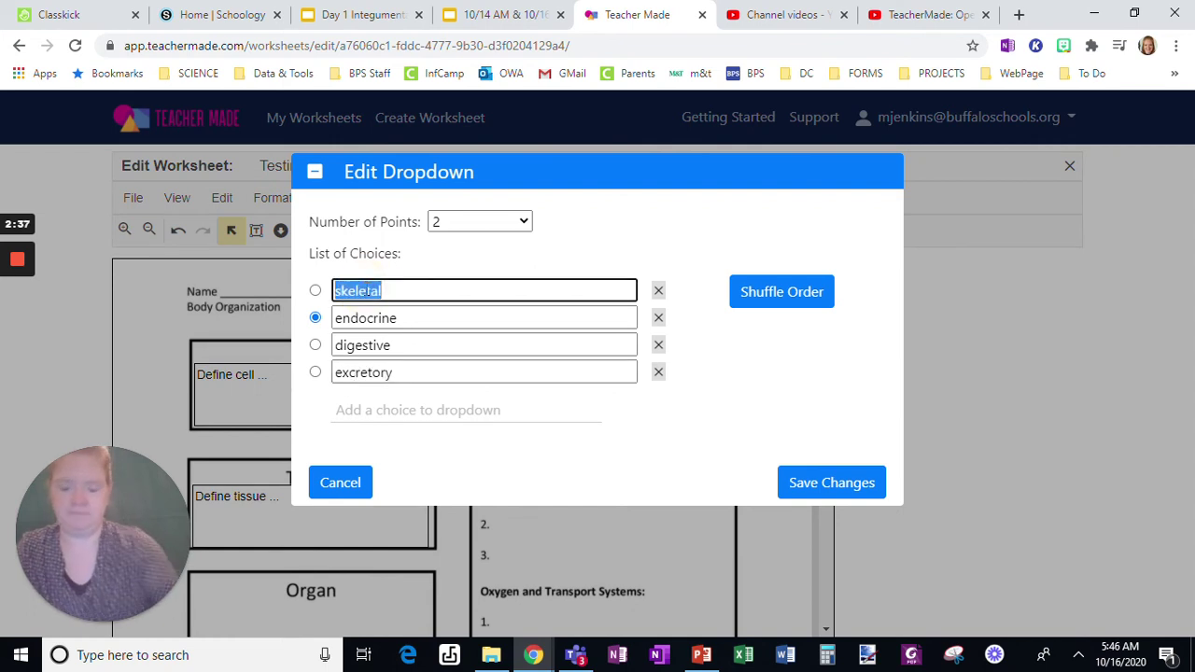
{"action": "type", "text": "integumentary"}
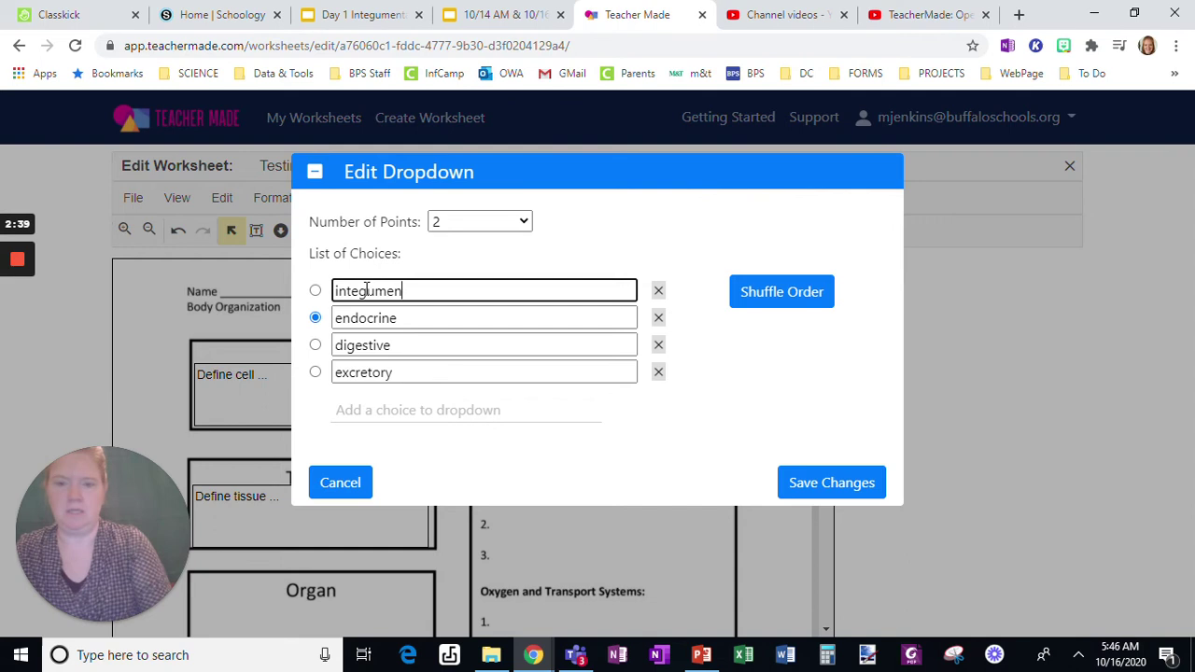
{"action": "double_click", "coordinate": [372, 347]}
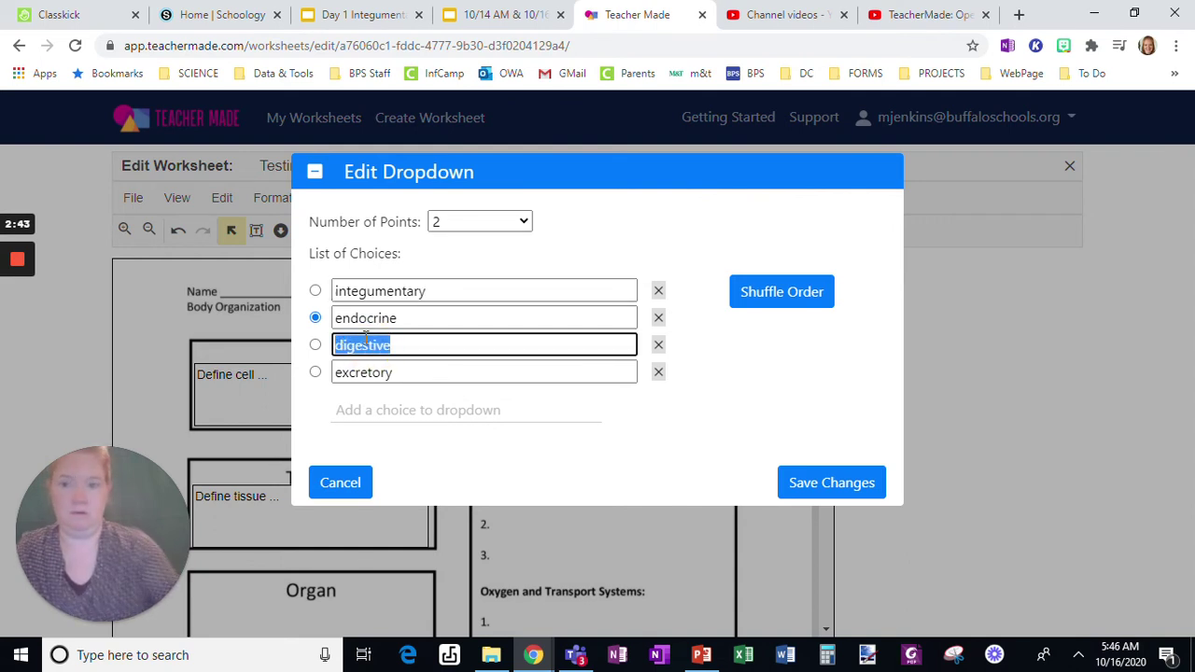
{"action": "type", "text": "respiratory"}
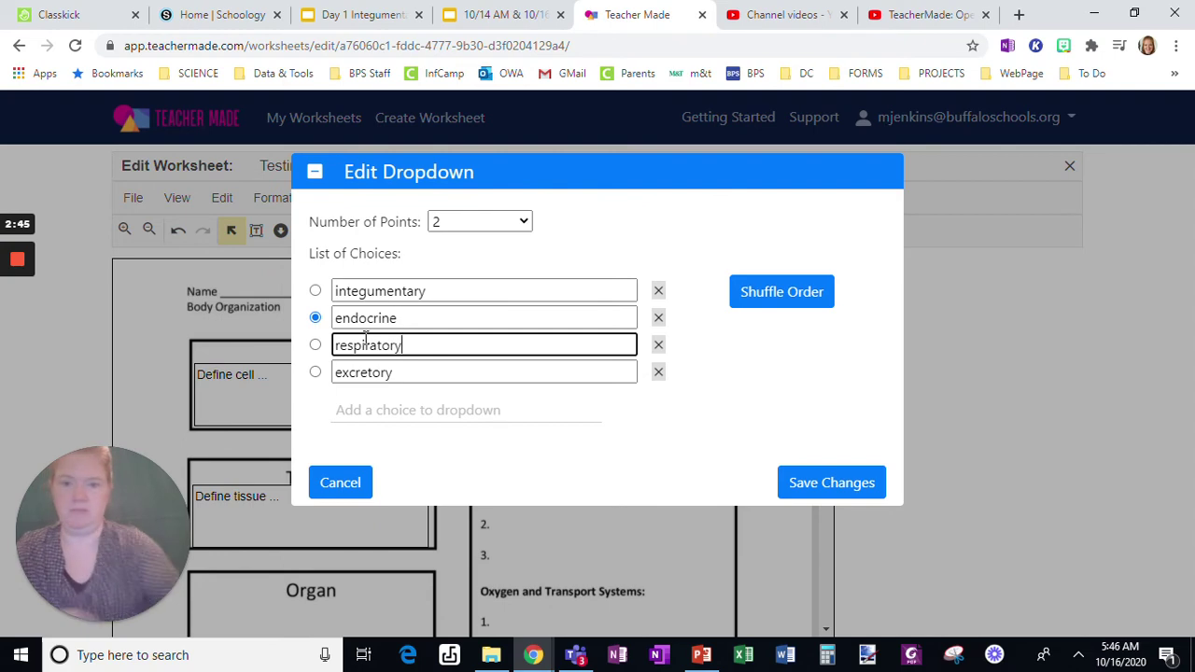
Step: Shuffle the choices twice and save, keeping endocrine as the correct answer
{"action": "left_click", "coordinate": [758, 297]}
{"action": "left_click", "coordinate": [806, 292]}
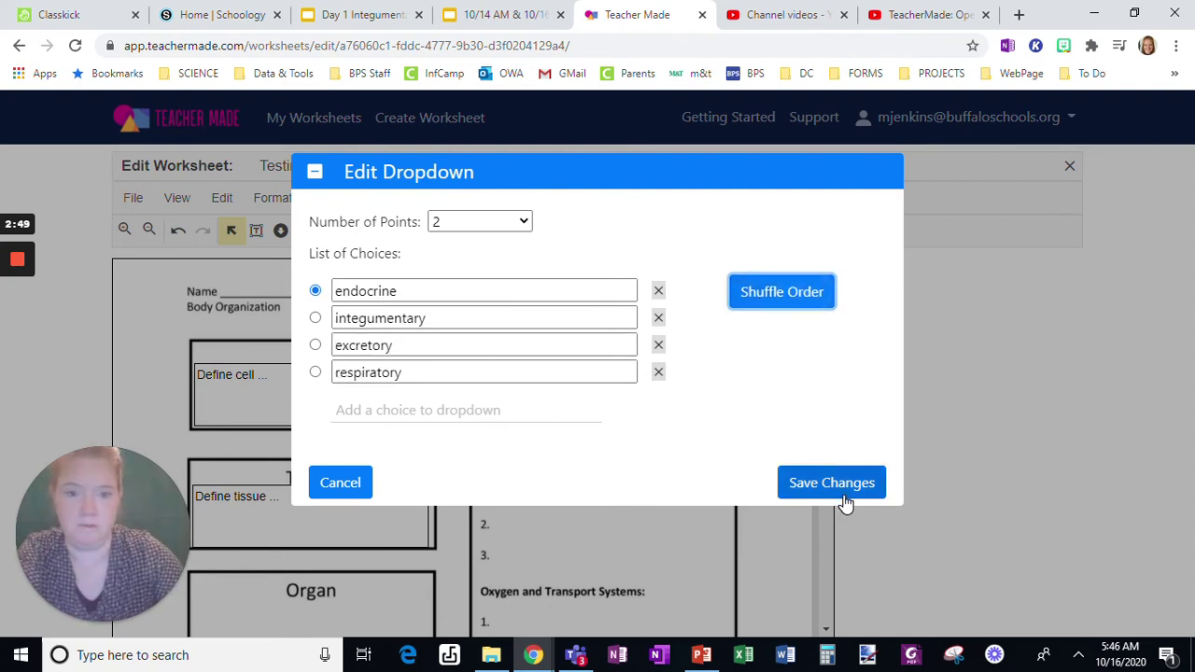
{"action": "left_click", "coordinate": [843, 495]}
{"action": "left_click", "coordinate": [666, 445]}
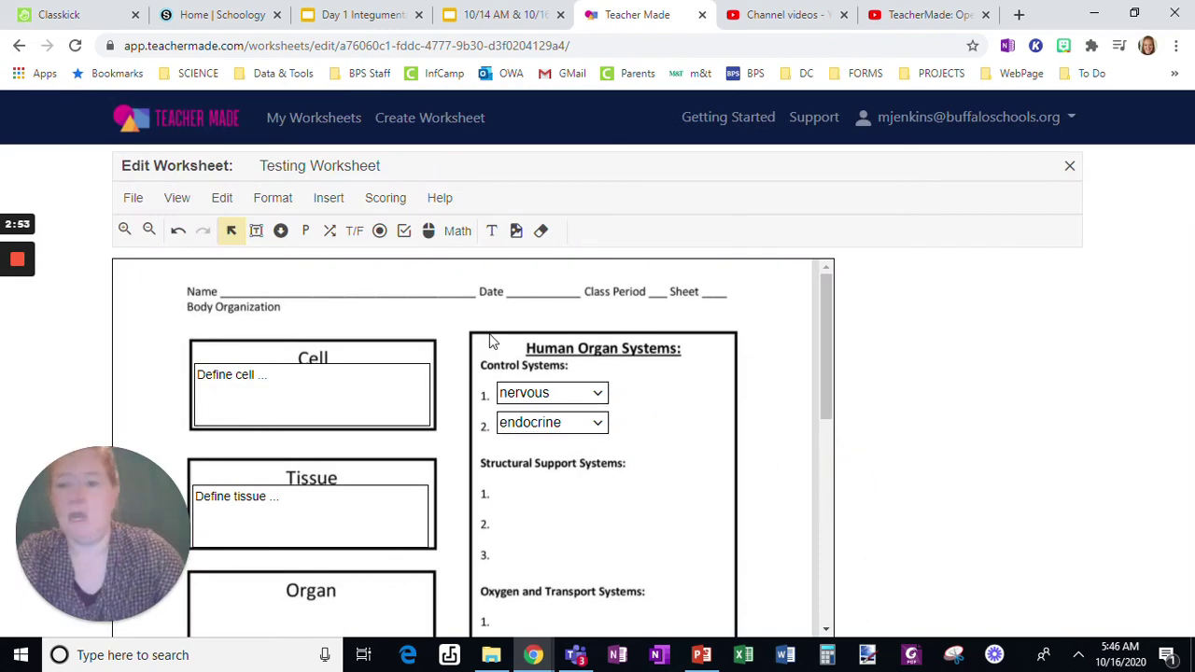
{"action": "left_click", "coordinate": [385, 198]}
{"action": "mouse_move", "coordinate": [418, 276]}
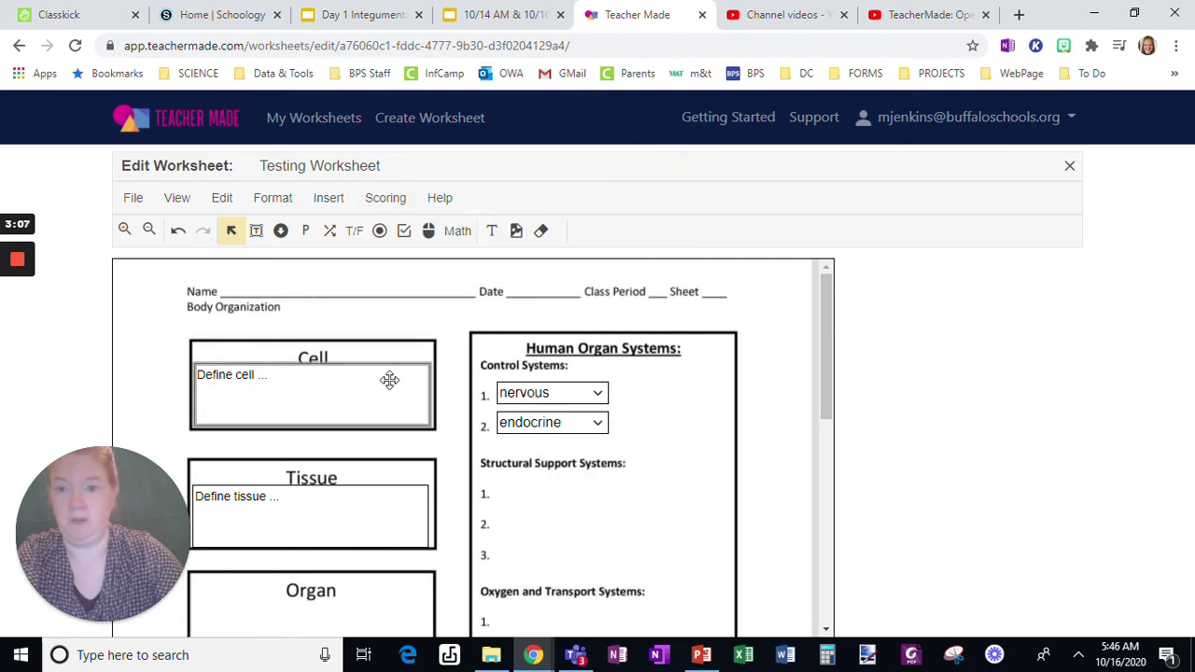
{"action": "left_click", "coordinate": [341, 362]}
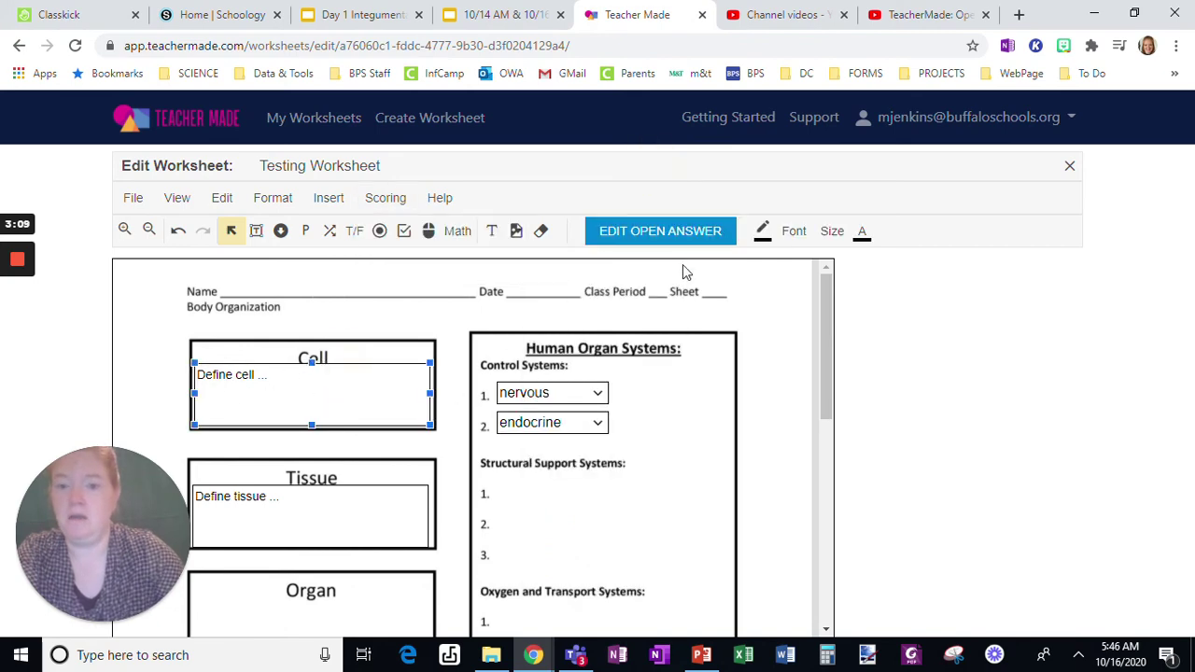
{"action": "left_click", "coordinate": [674, 233]}
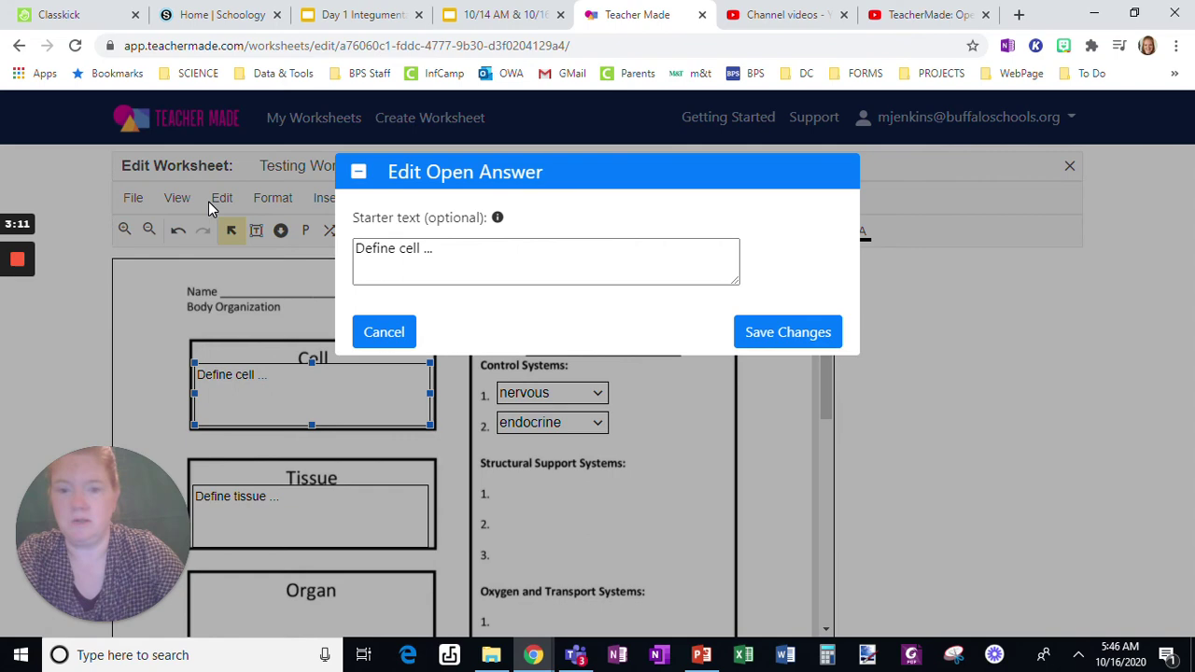
{"action": "left_click", "coordinate": [378, 334]}
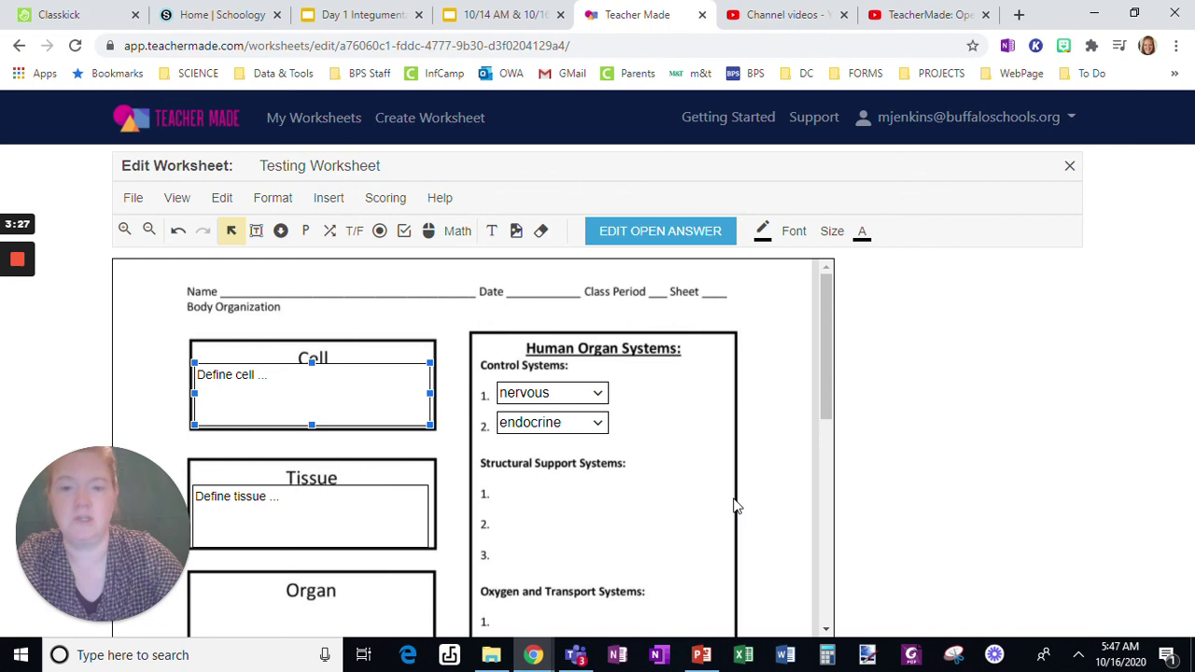
{"action": "left_click", "coordinate": [382, 205]}
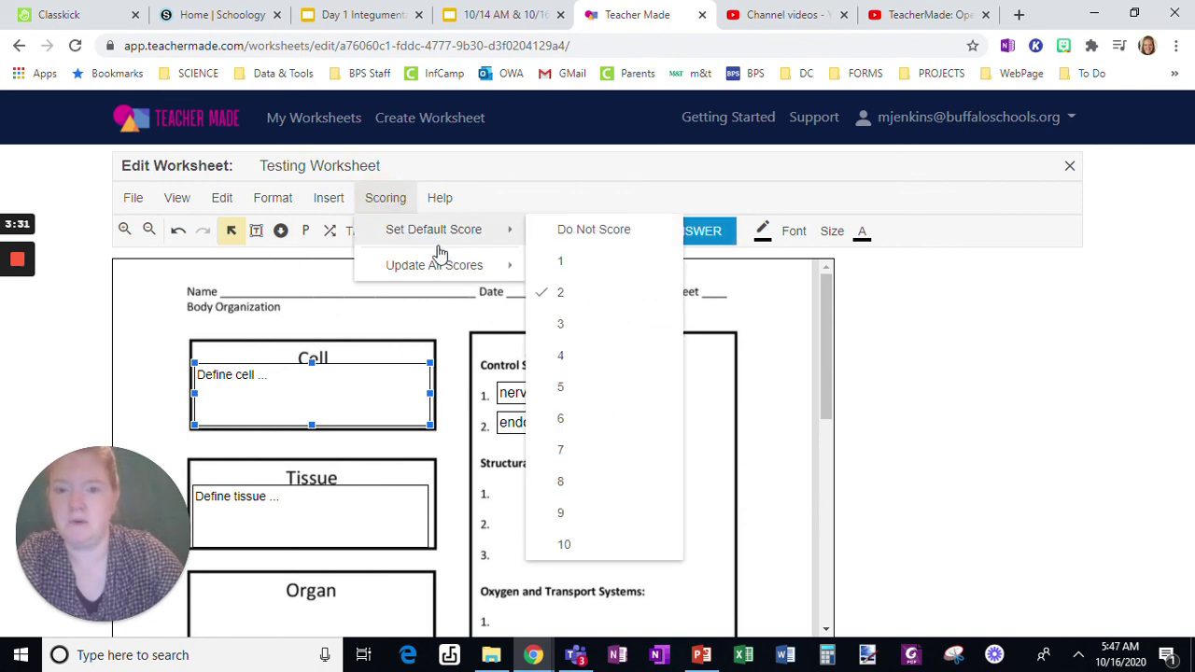
{"action": "mouse_move", "coordinate": [434, 265]}
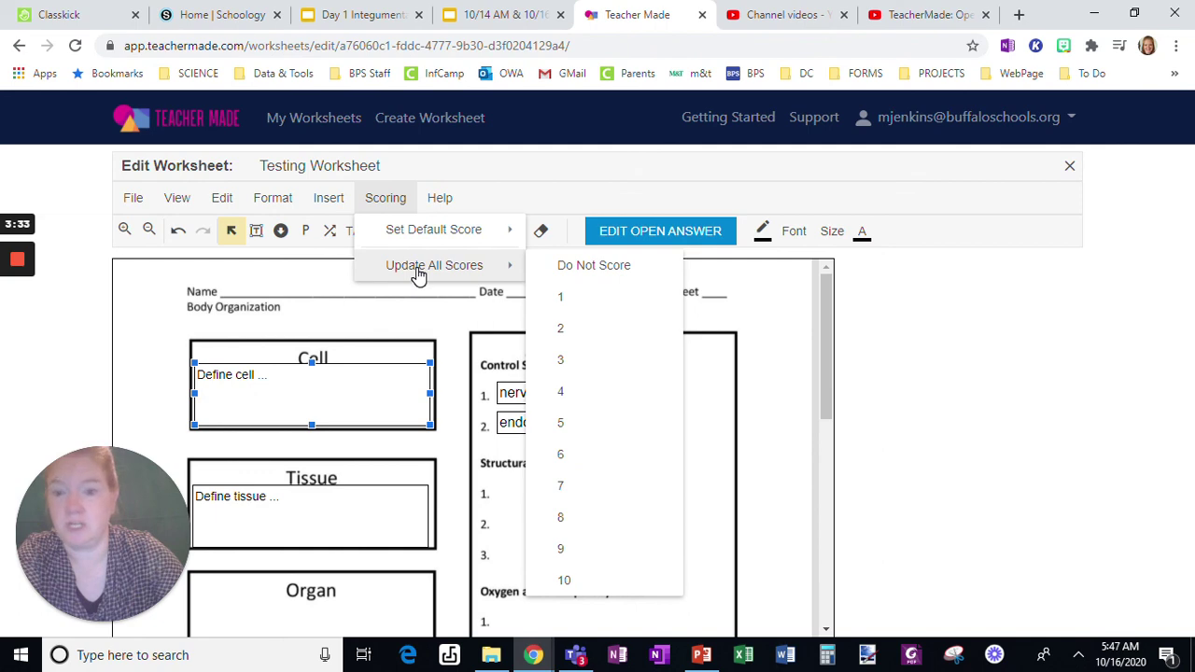
{"action": "left_click", "coordinate": [364, 364]}
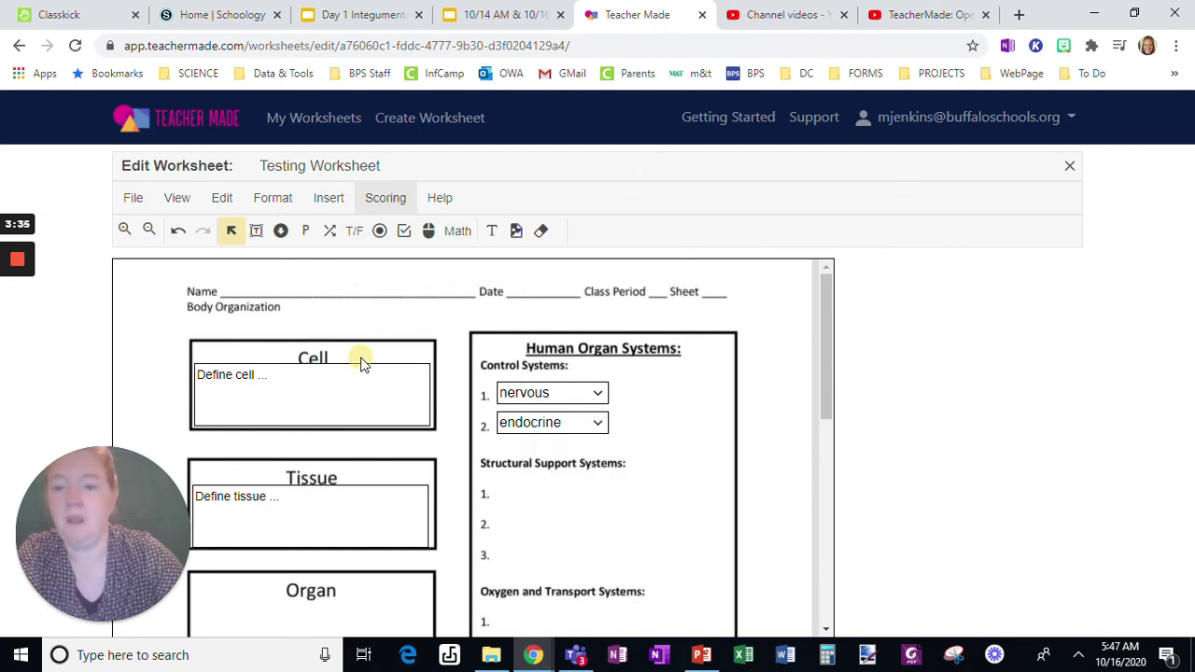
{"action": "left_click", "coordinate": [341, 509]}
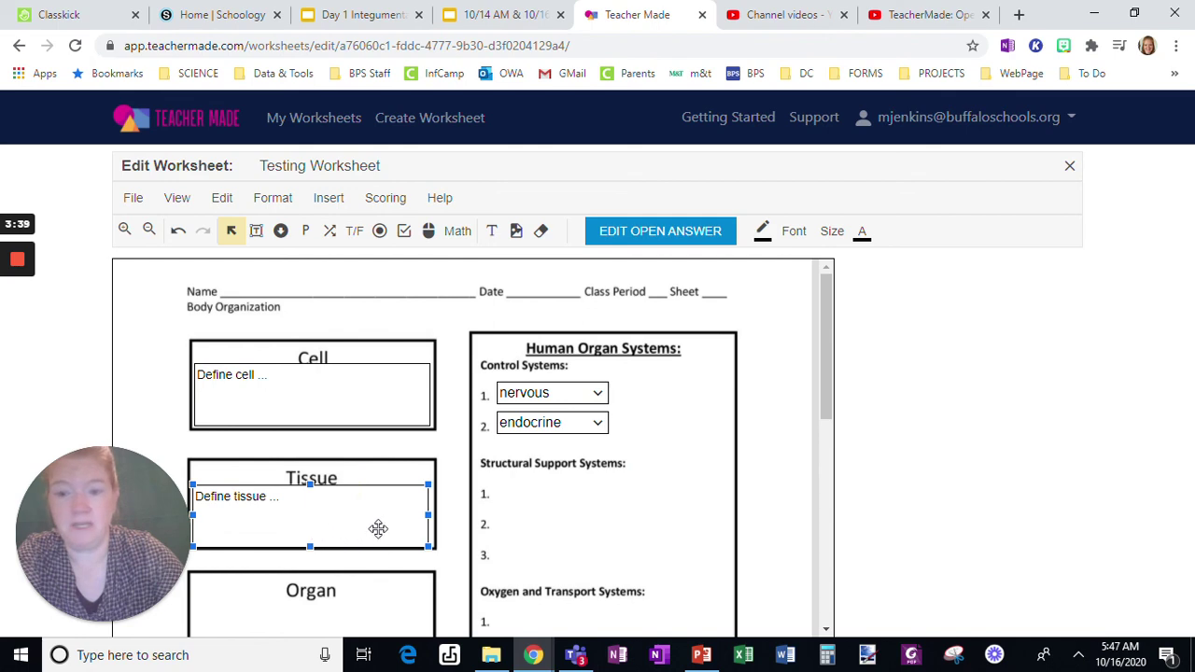